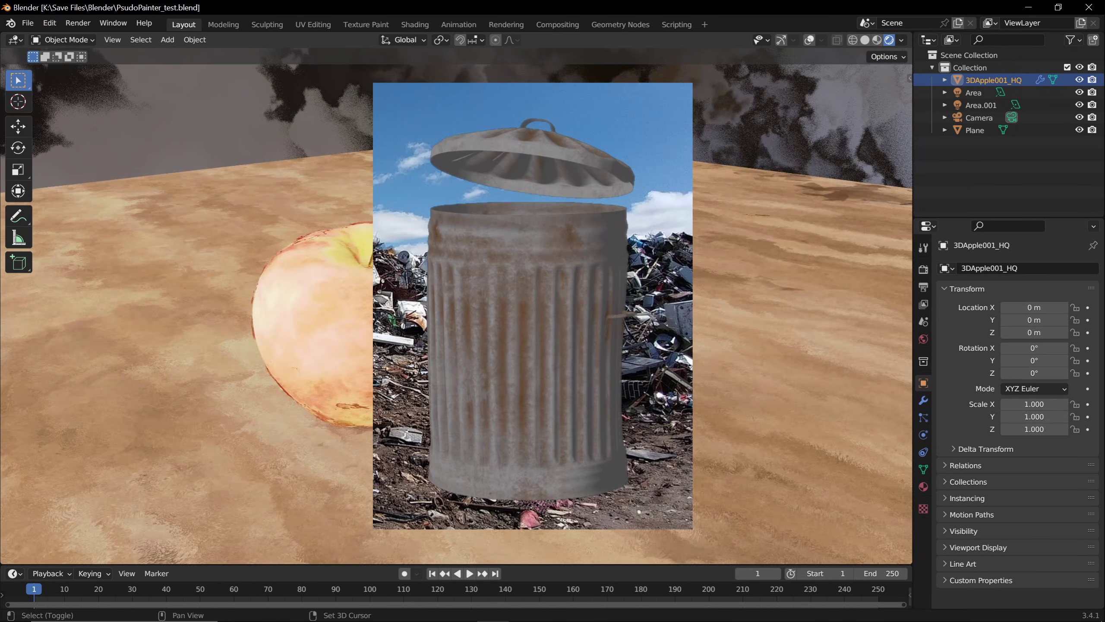
Compare the apple scene's lighting by hiding the Area and Area.001 lights, then restoring Area.001.
key(KP_Decimal)
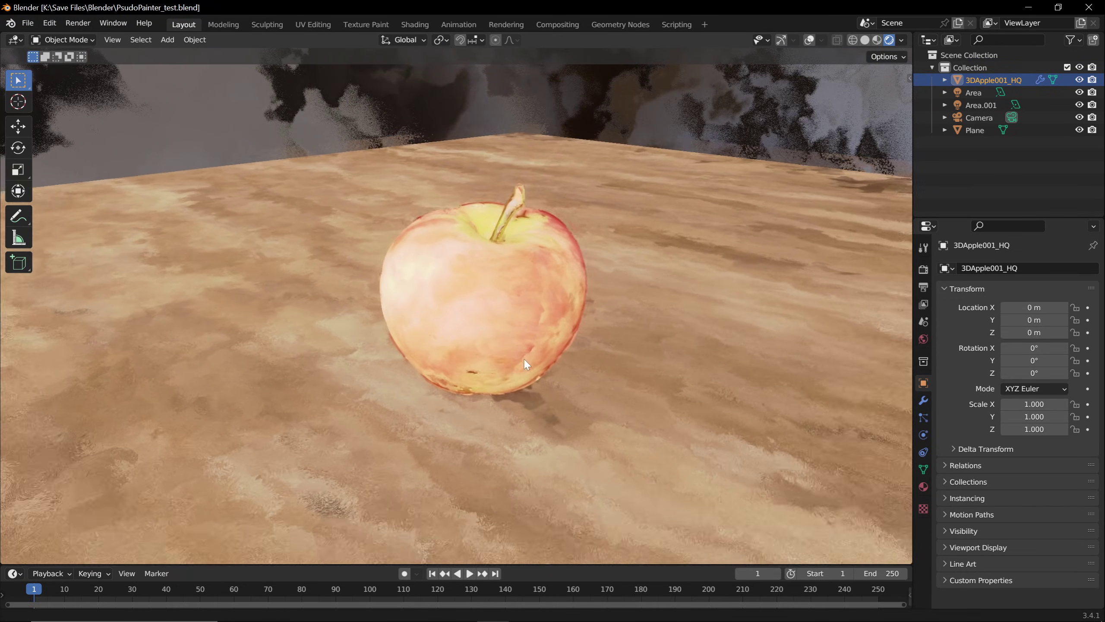
scroll(525, 383, down, 4)
middle_drag(526, 387, 478, 304)
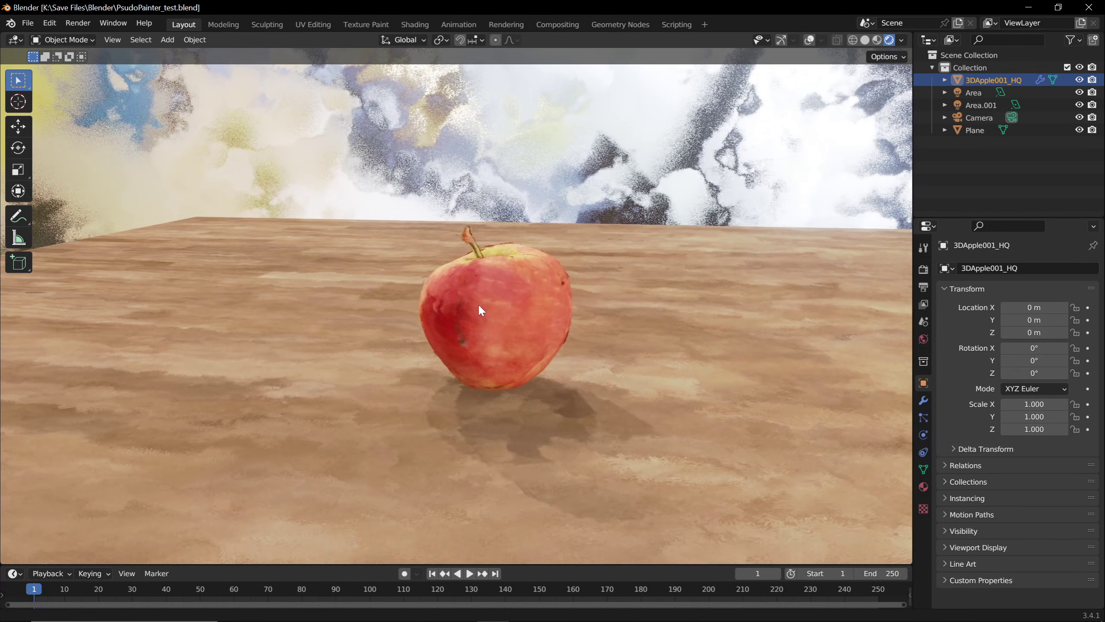
click(1080, 105)
middle_drag(539, 268, 679, 256)
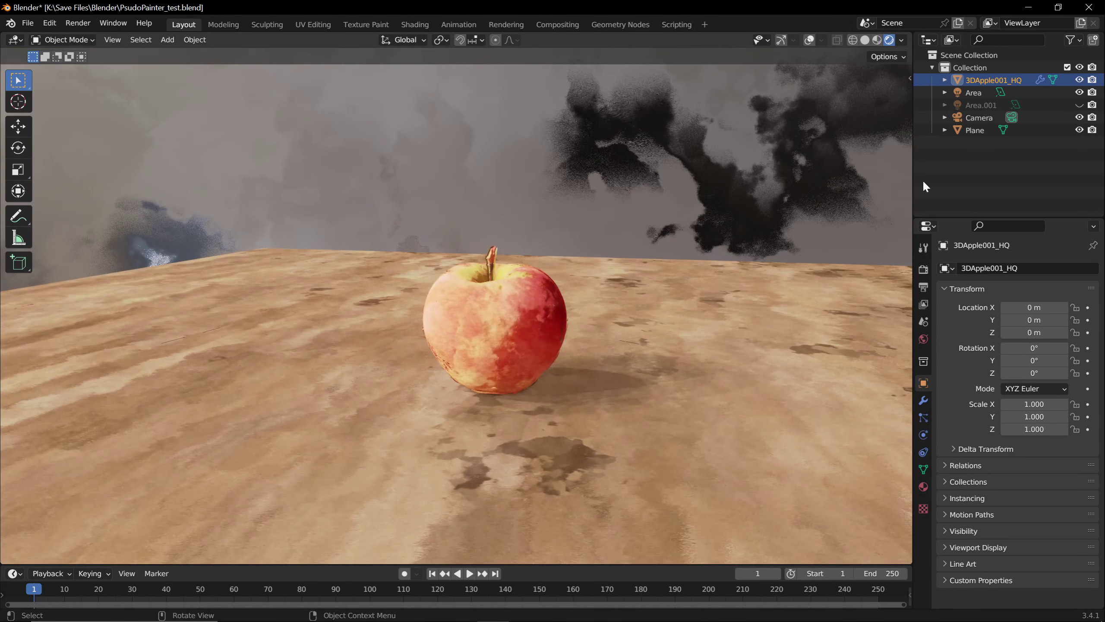
click(1080, 92)
click(1079, 105)
middle_drag(581, 303, 459, 410)
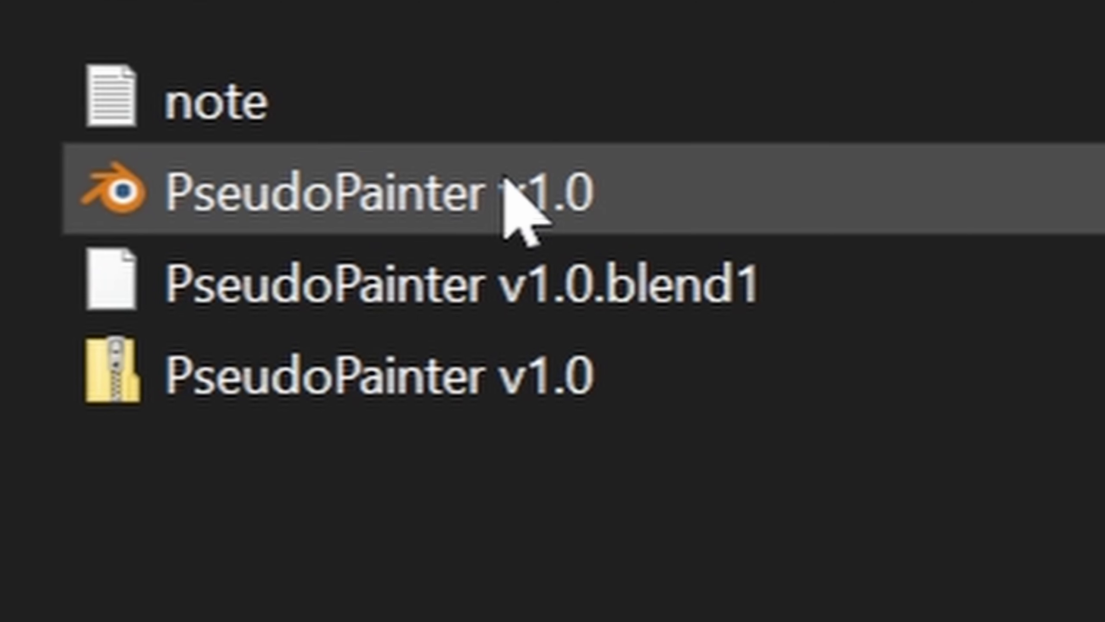
Drop PseudoPainter v1.0.blend into Blender and append all four node groups from its NodeTree folder.
click(504, 176)
drag(505, 176, 1104, 183)
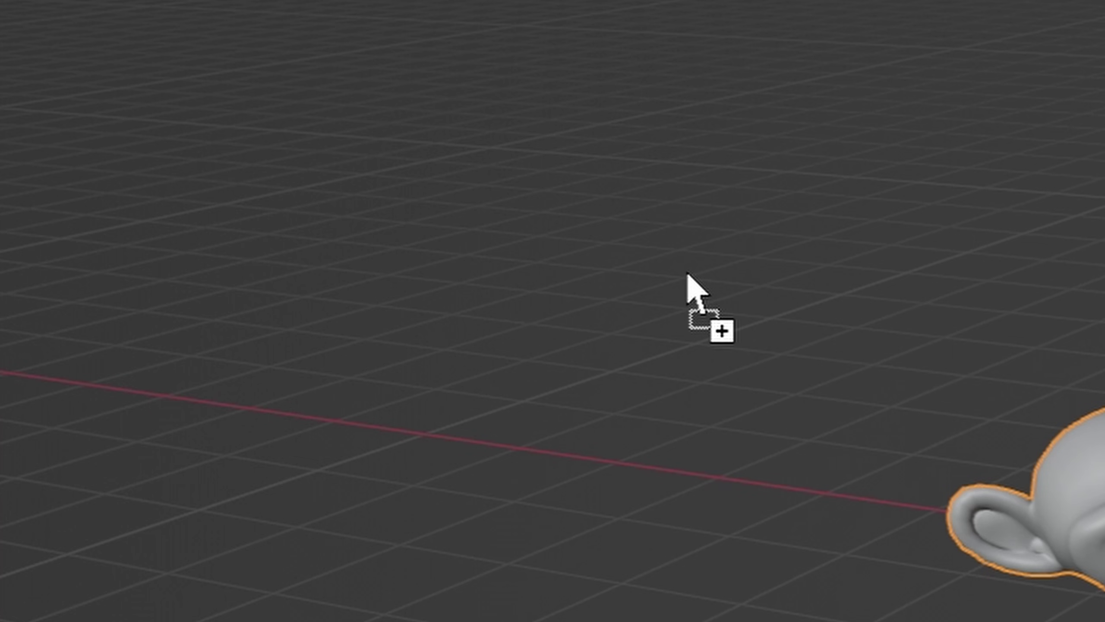
drag(687, 274, 687, 275)
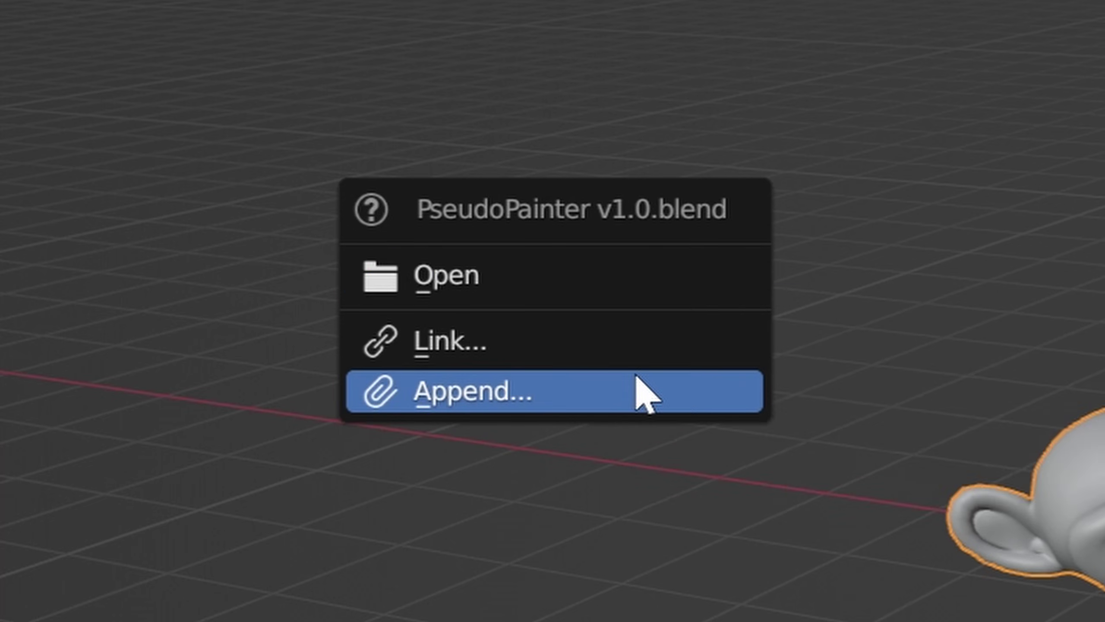
click(636, 390)
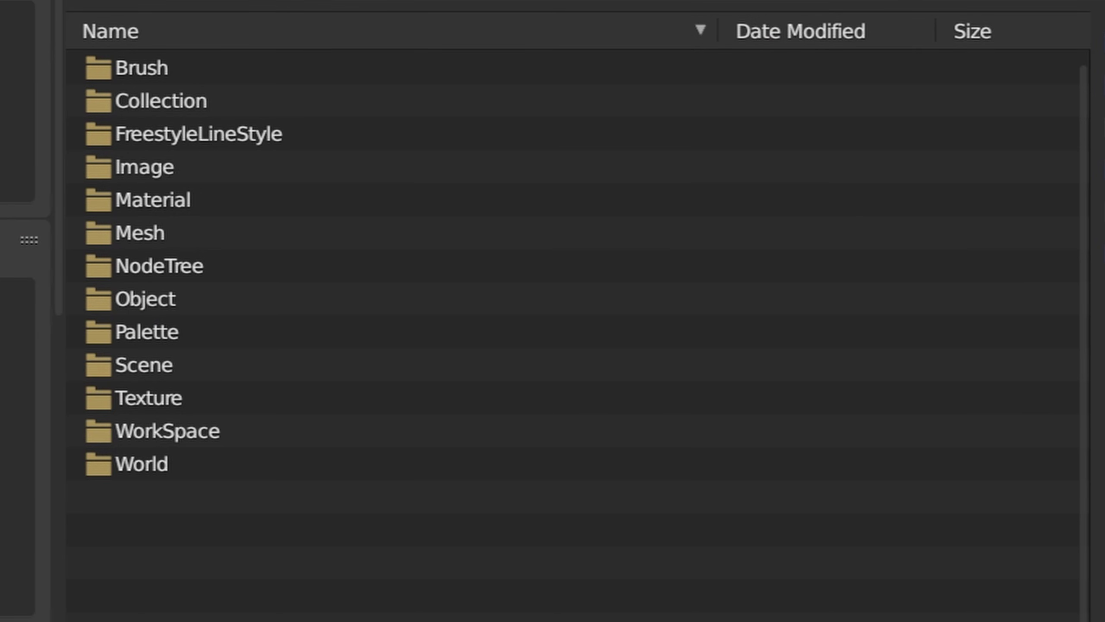
click(260, 267)
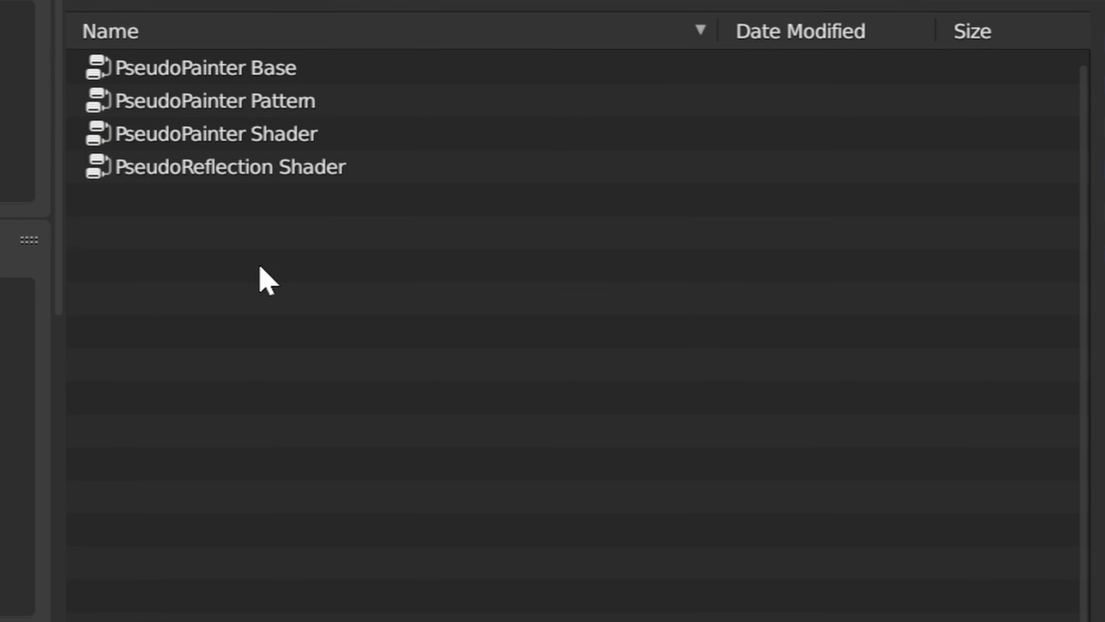
click(226, 69)
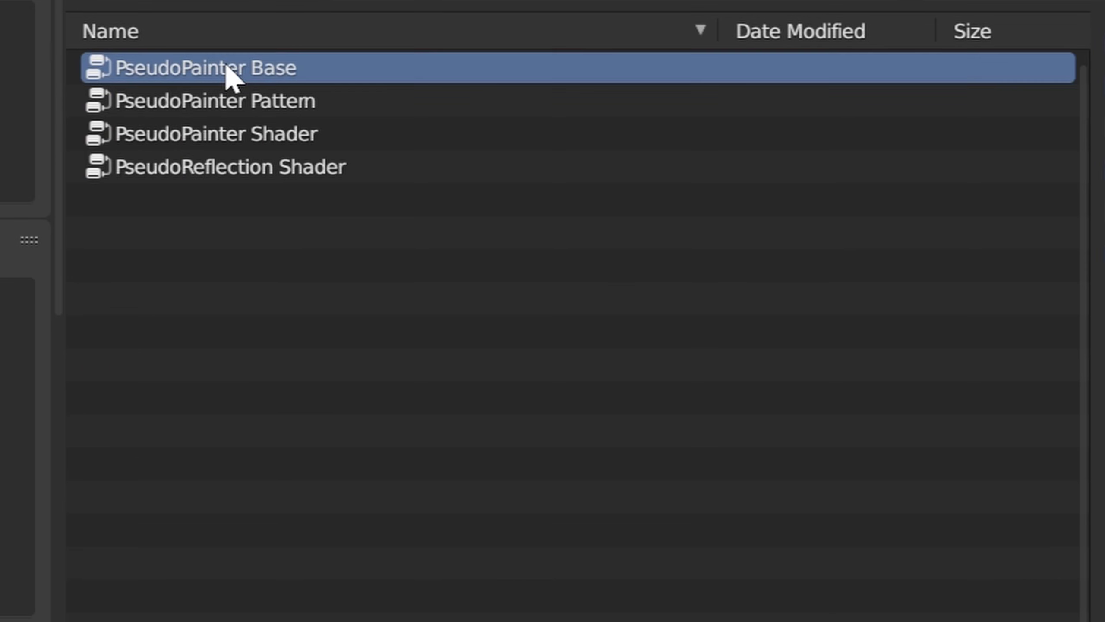
shift+click(254, 161)
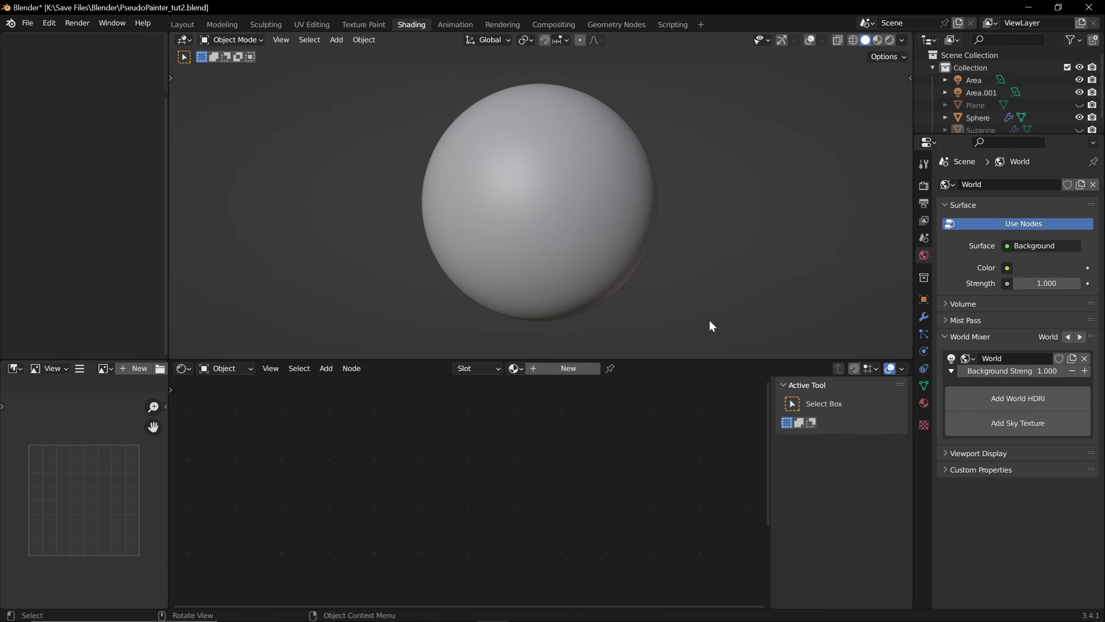
Create a new material for Suzanne, delete Principled BSDF, and add a PseudoPainter Pattern node.
click(575, 369)
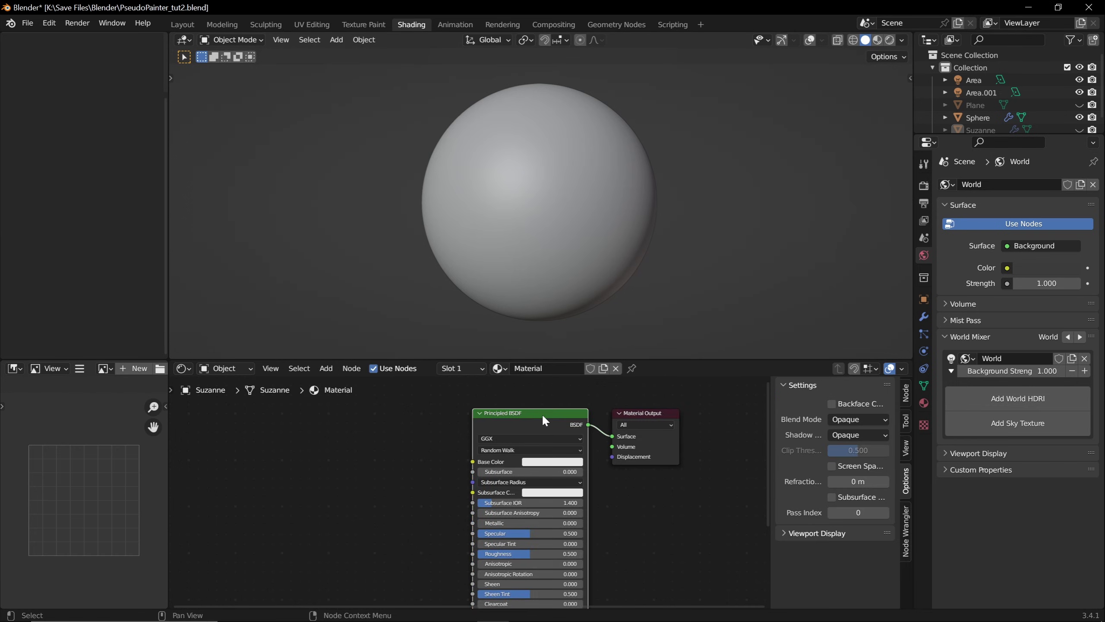
key(x)
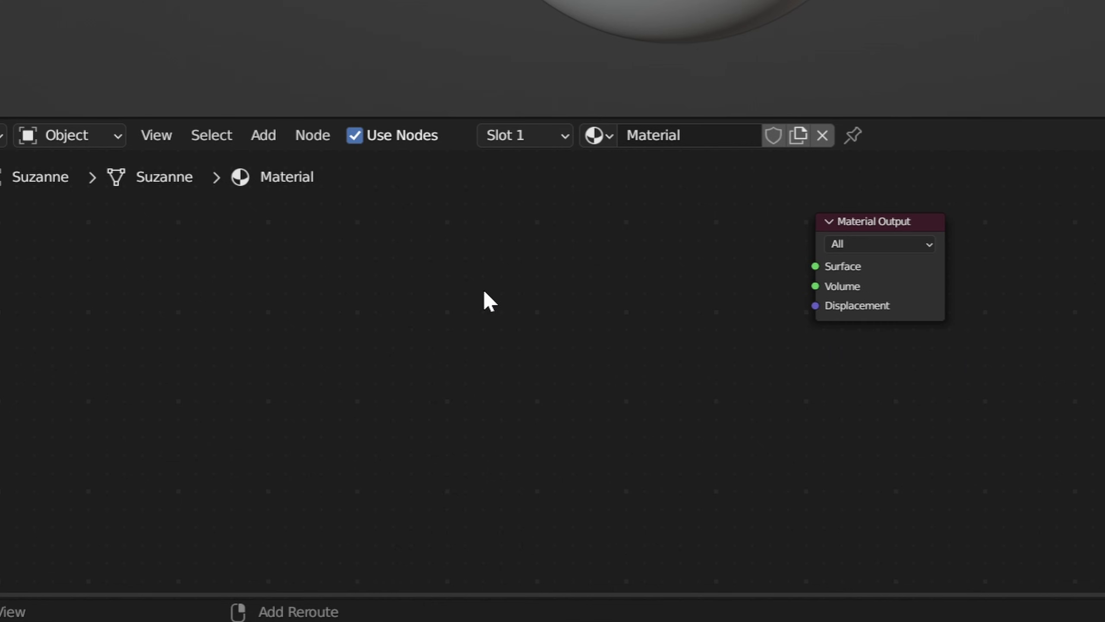
key(shift+a)
click(440, 448)
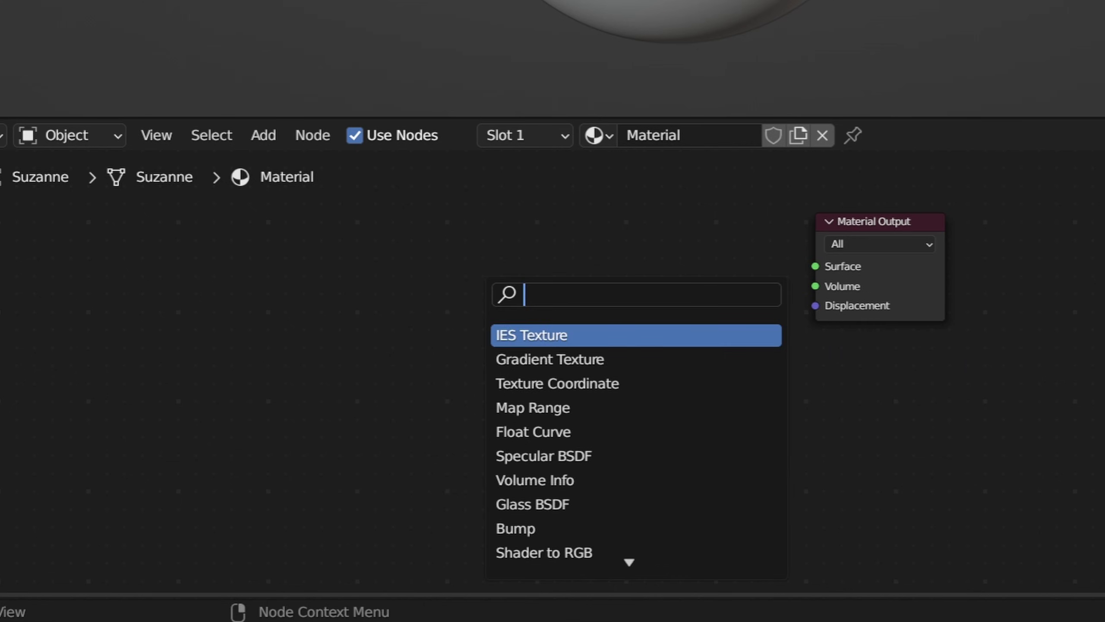
text(pse)
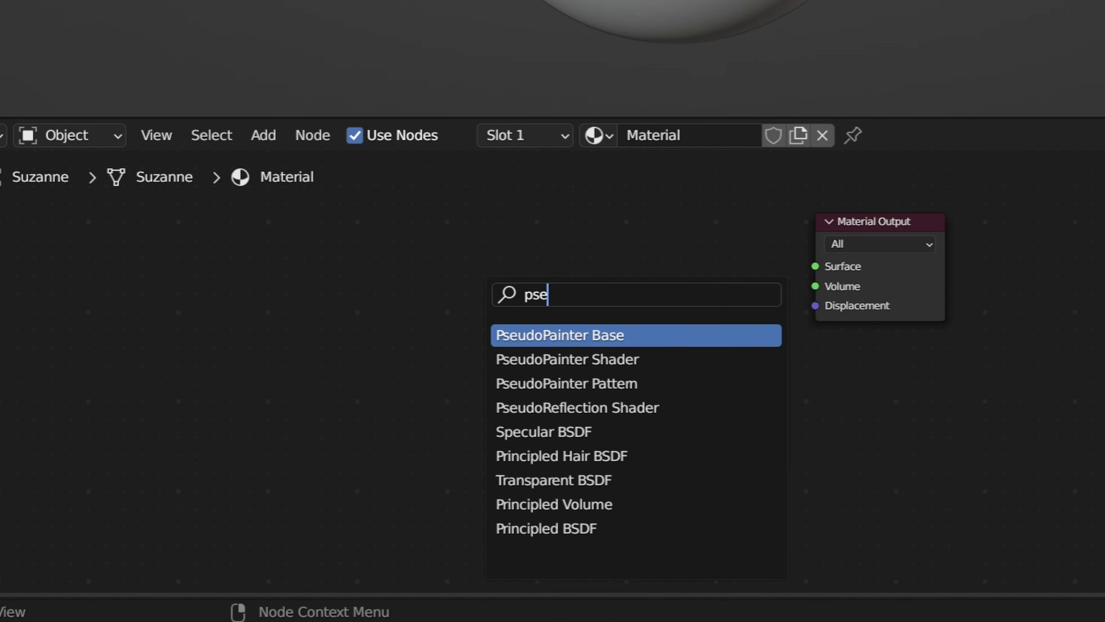
key(Down)
key(Down)
key(Return)
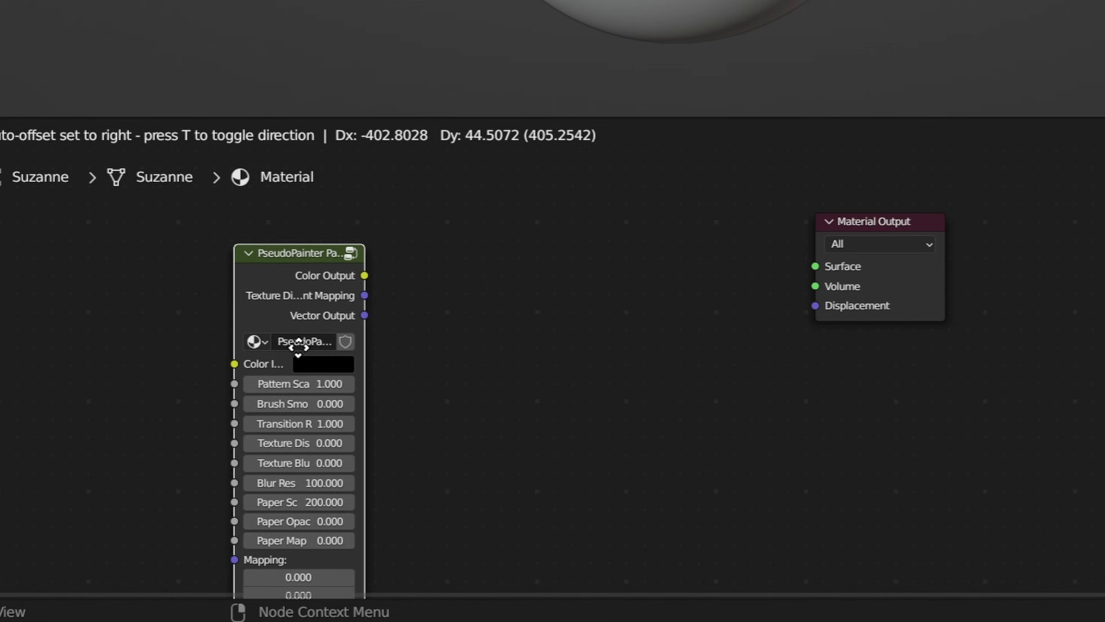
click(253, 333)
Add a PseudoPainter Shader node left of the Material Output.
key(shift+a)
click(606, 332)
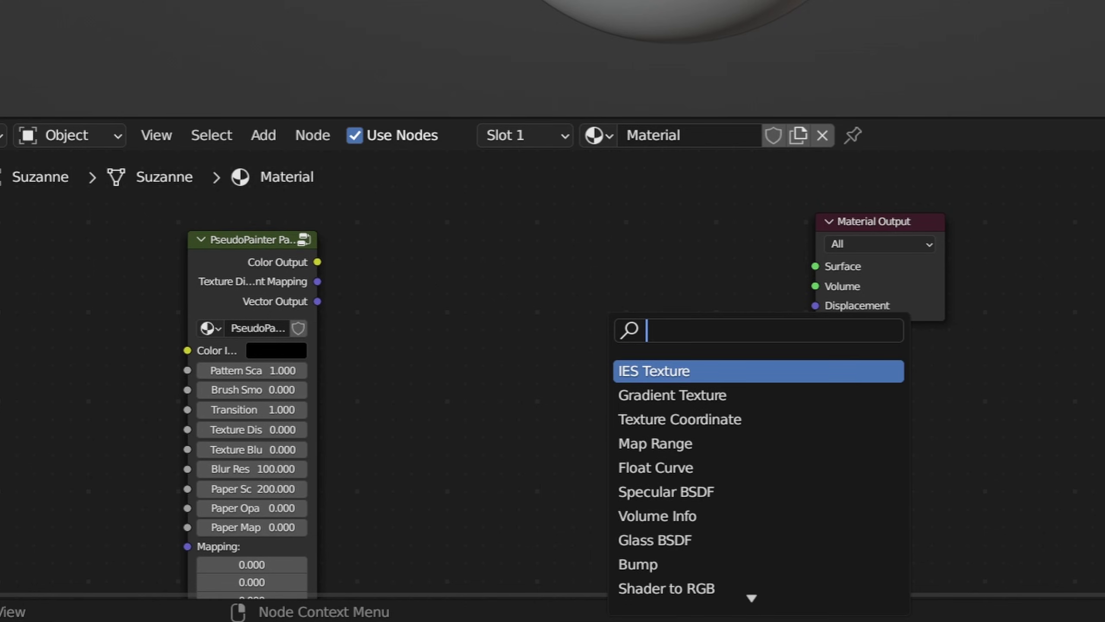
text(pse)
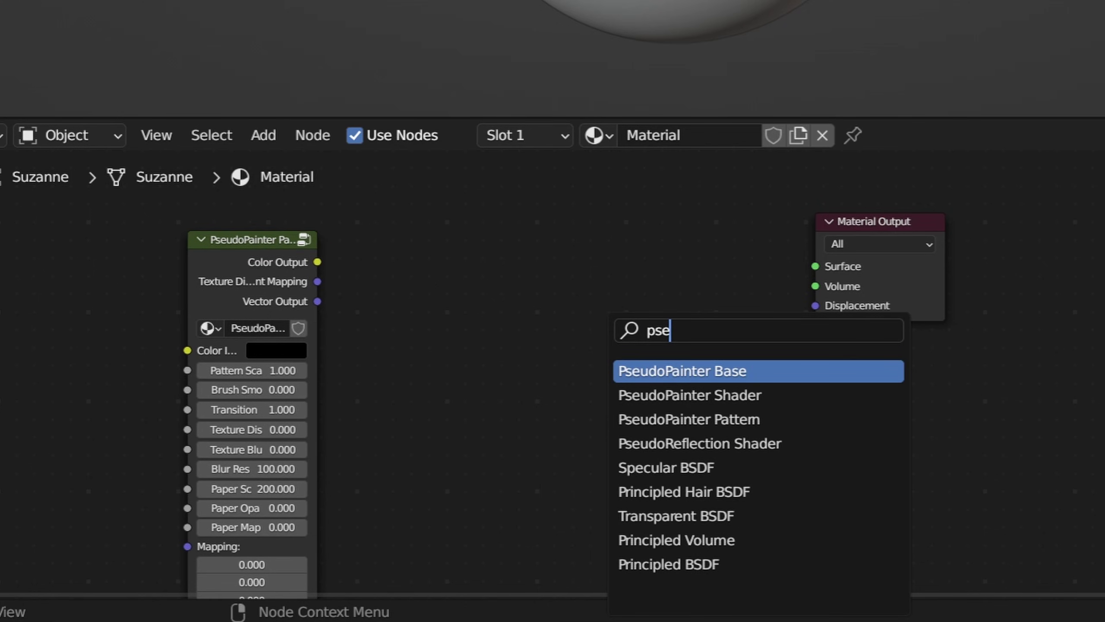
key(Down)
key(Return)
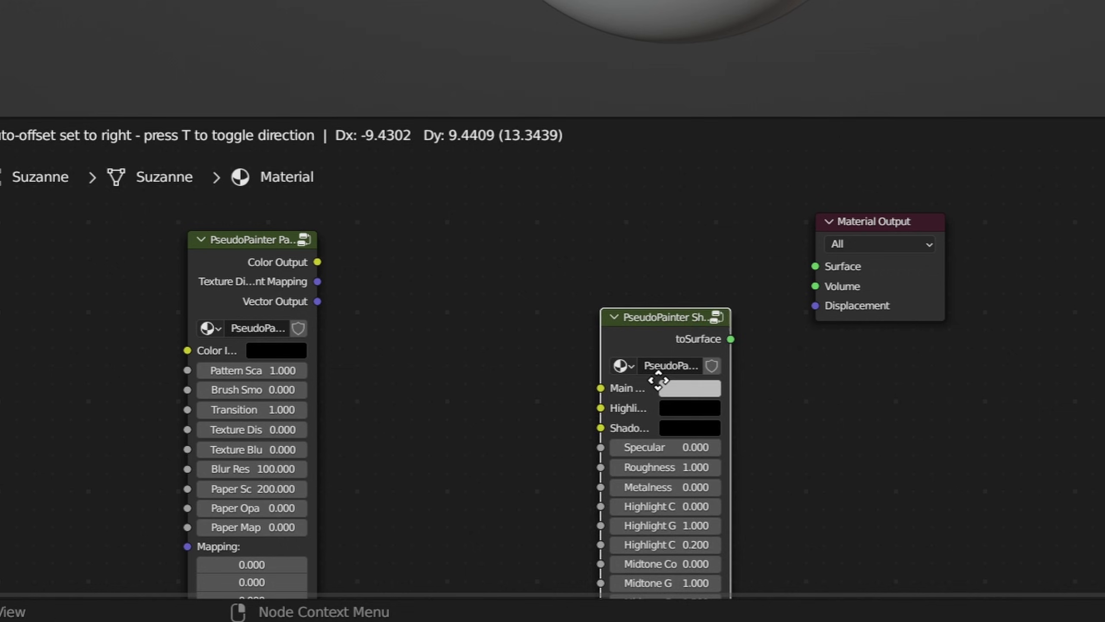
click(635, 310)
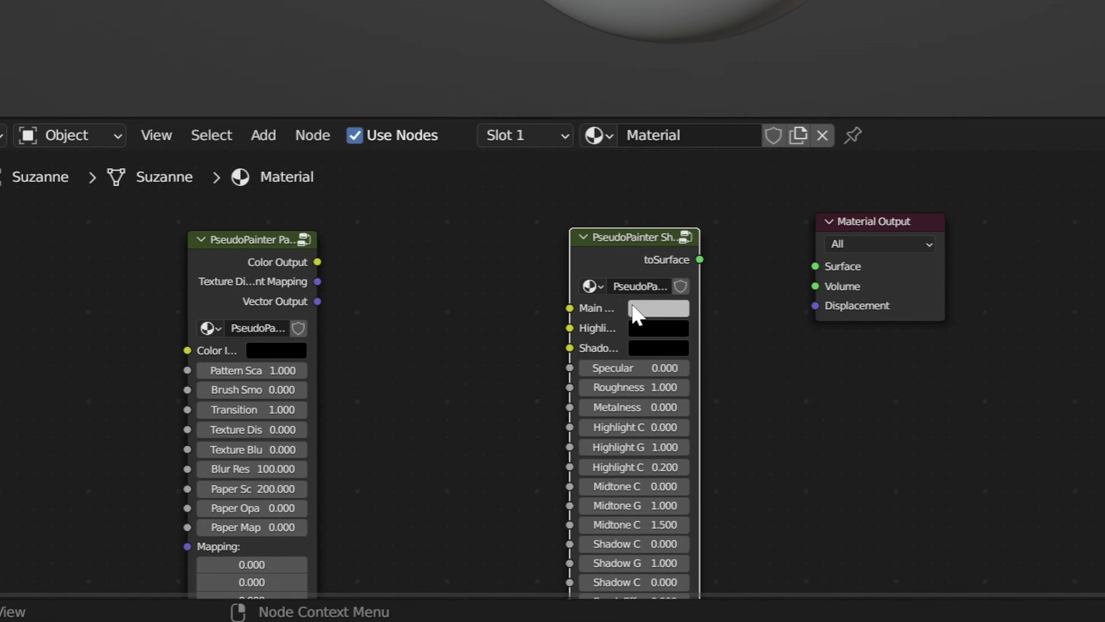
Link the Pattern's Color Output to Main and Highlight Color, and Vector Output to Vector Input.
scroll(637, 311, up, 5)
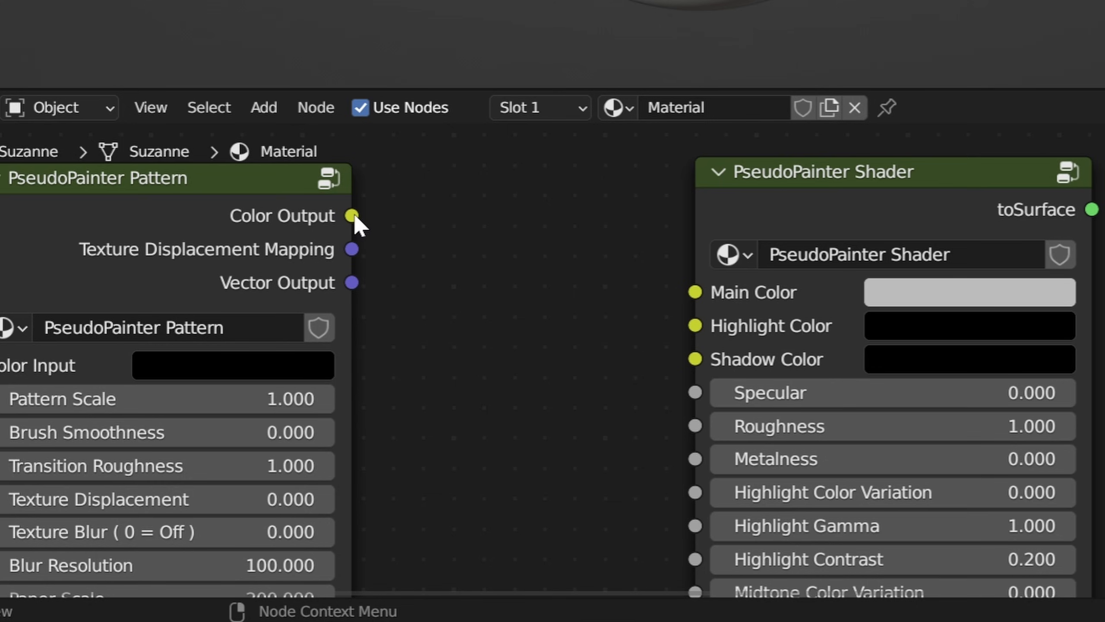
drag(352, 216, 695, 292)
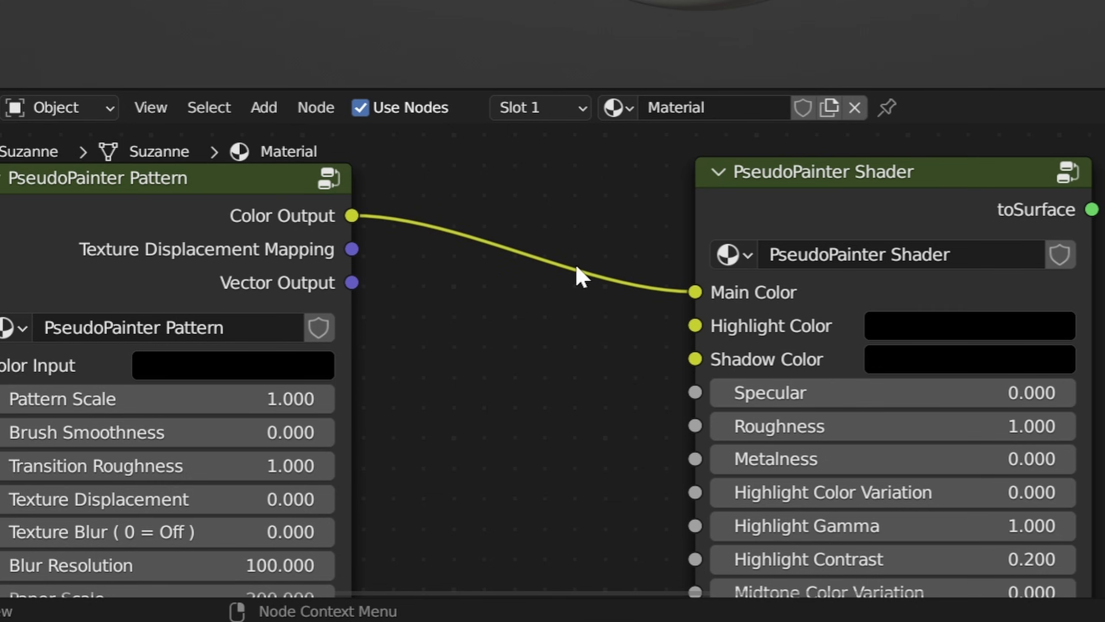
drag(354, 218, 695, 360)
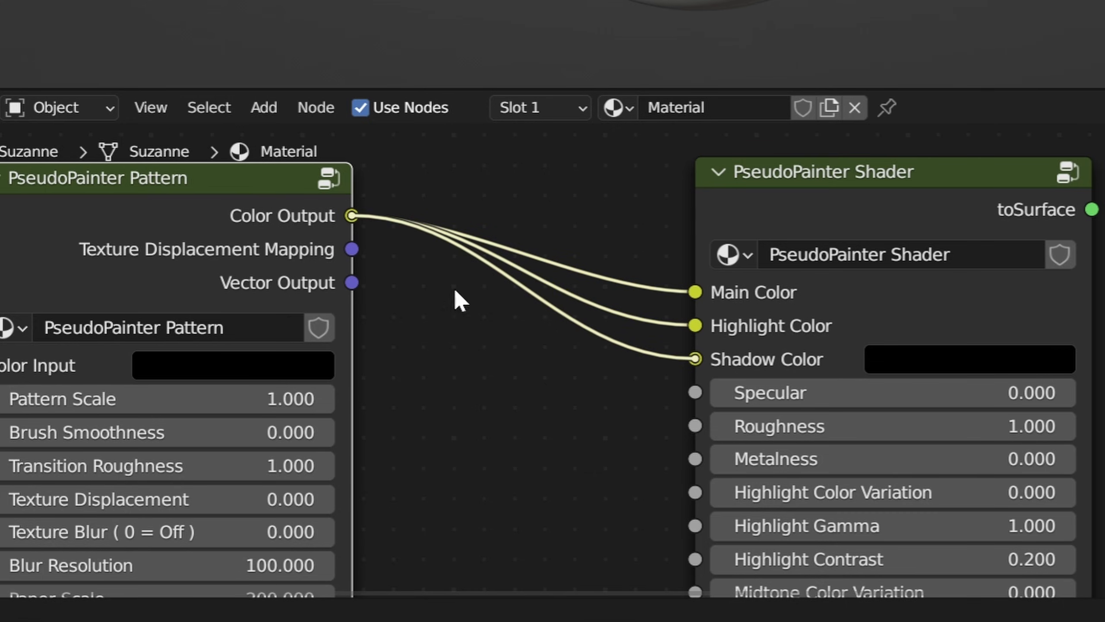
middle_drag(375, 292, 523, 357)
scroll(522, 357, down, 3)
scroll(464, 303, up, 2)
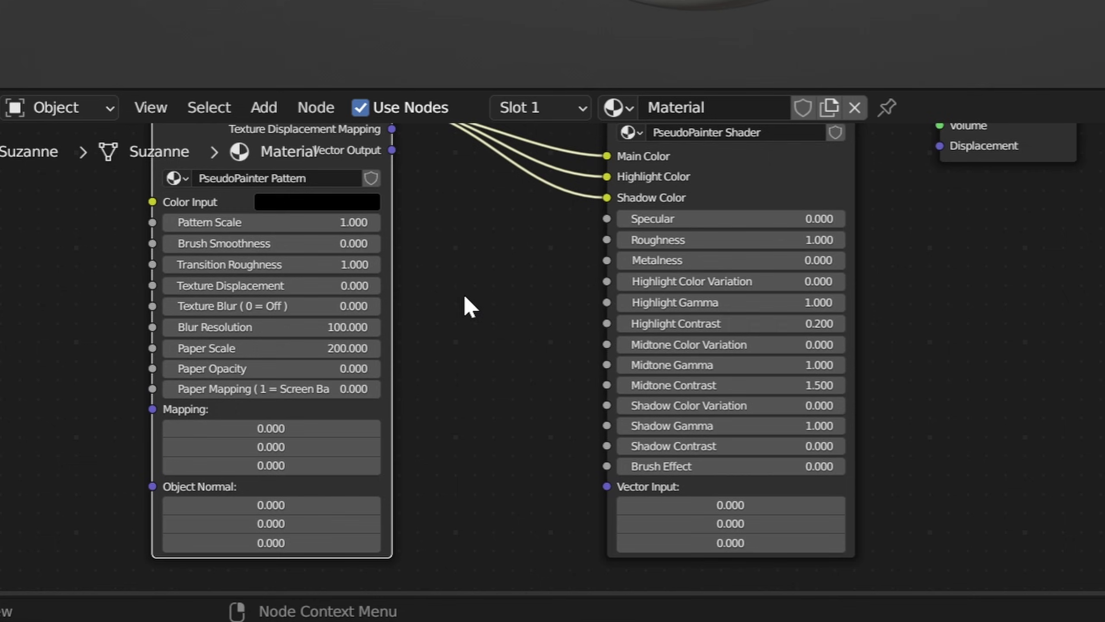
drag(393, 151, 608, 487)
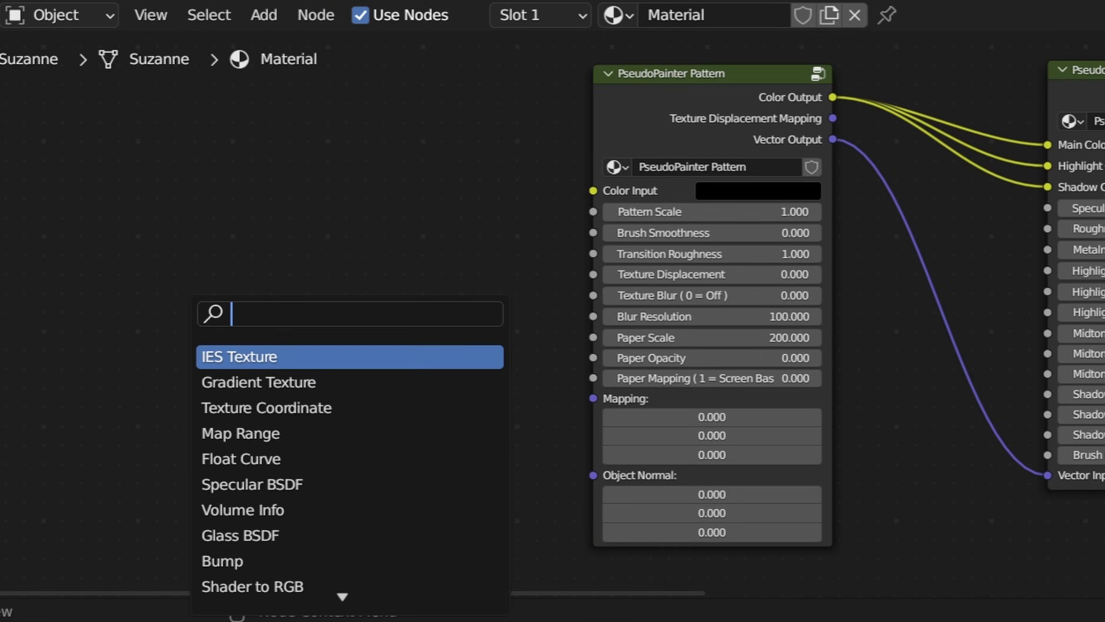
Add a Normal Map node connected to the Pattern's Object Normal.
text(normal)
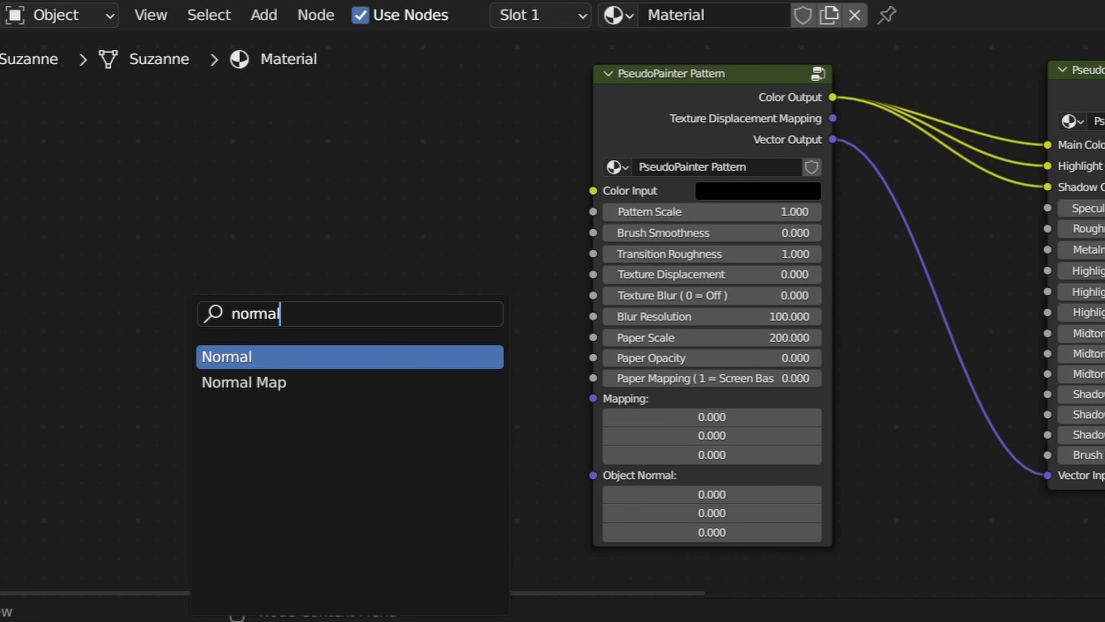
key(Down)
key(Return)
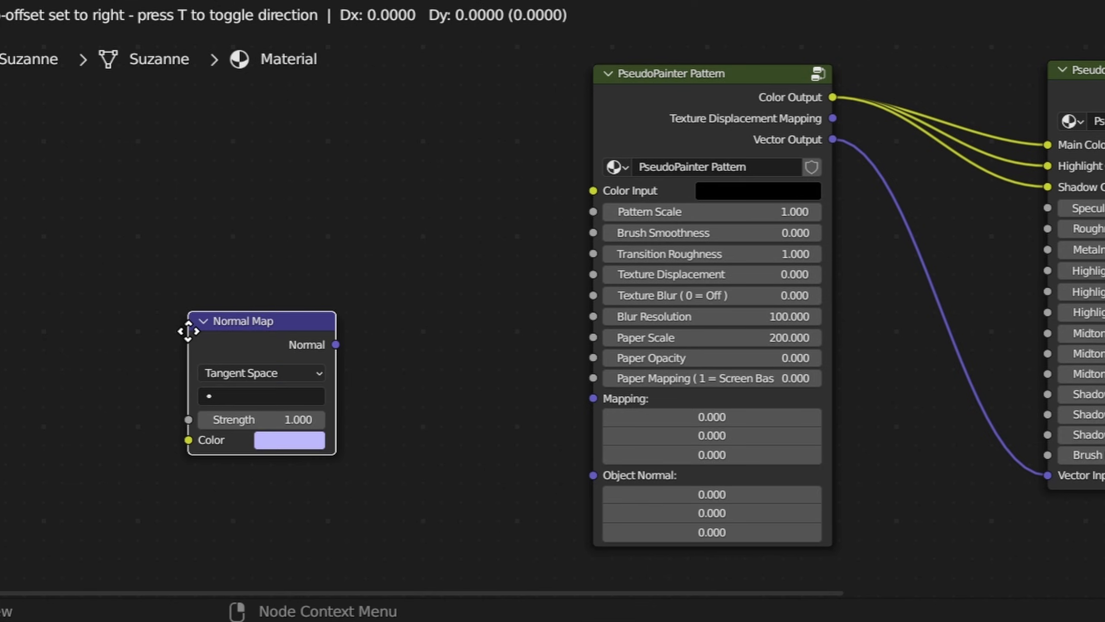
click(188, 331)
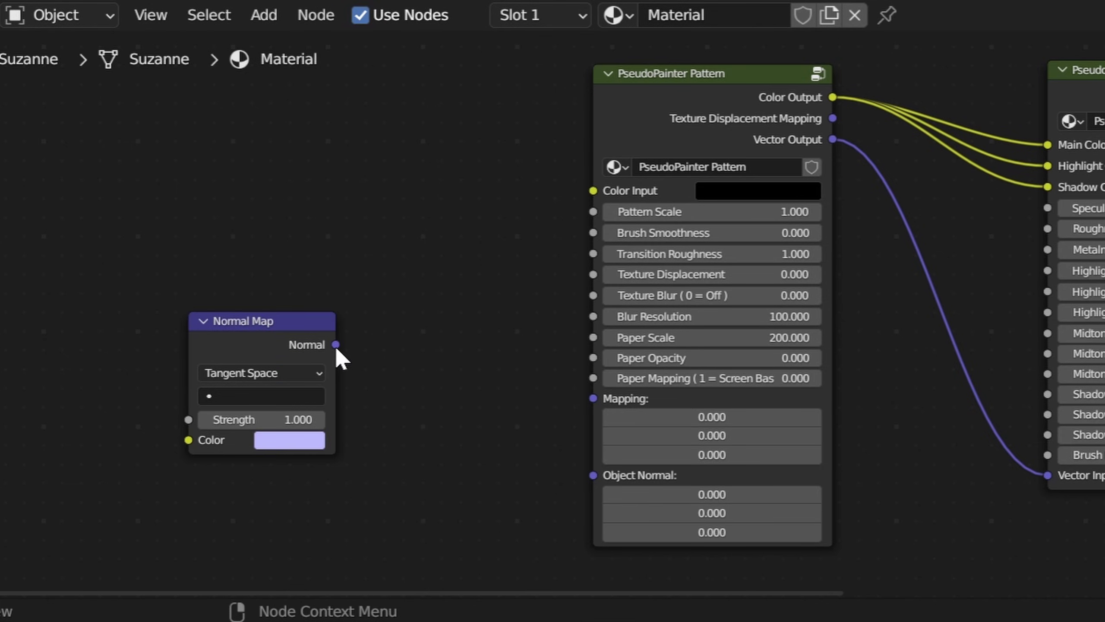
drag(335, 344, 593, 475)
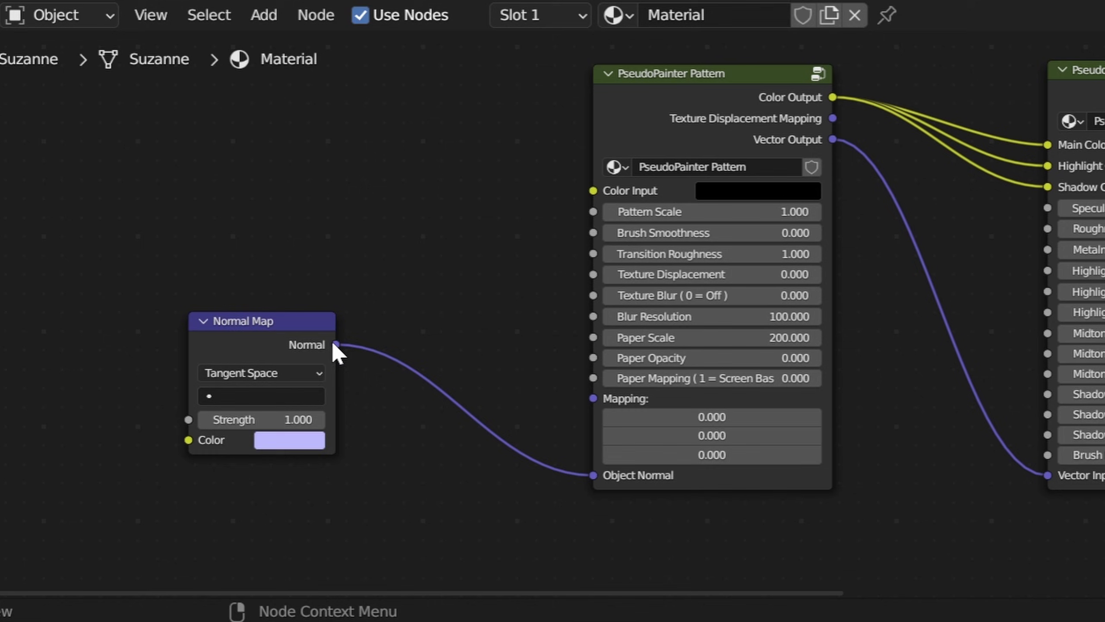
drag(291, 320, 456, 462)
scroll(706, 163, down, 1)
click(706, 163)
Add a Texture Coordinate and Mapping chain into the Pattern's Mapping input, and link the shader to Surface.
key(ctrl+t)
click(481, 193)
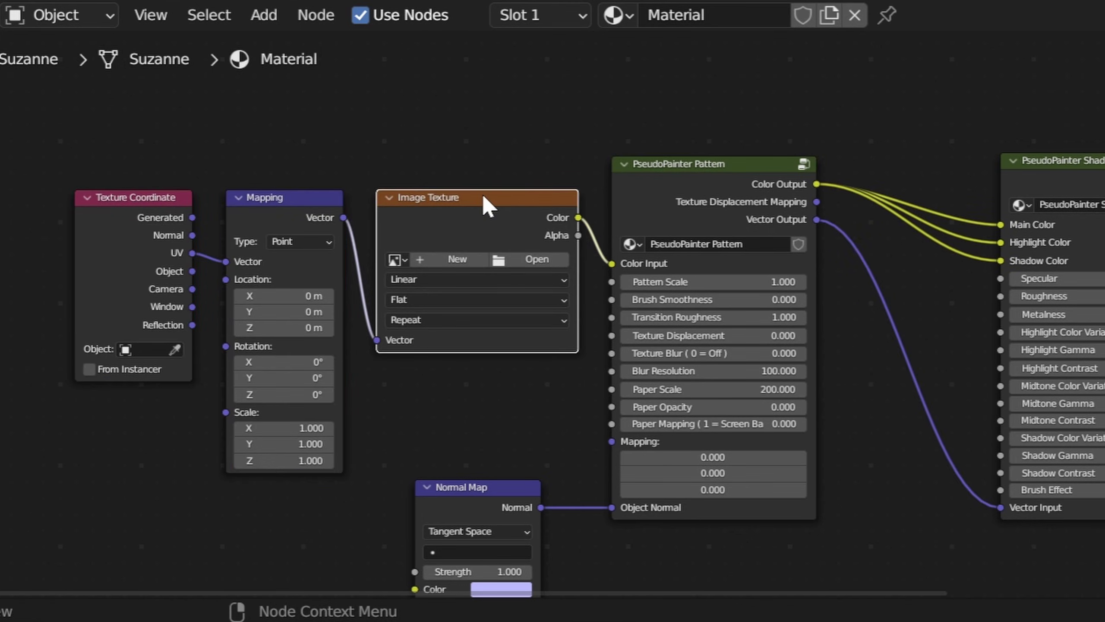
key(x)
drag(344, 220, 614, 440)
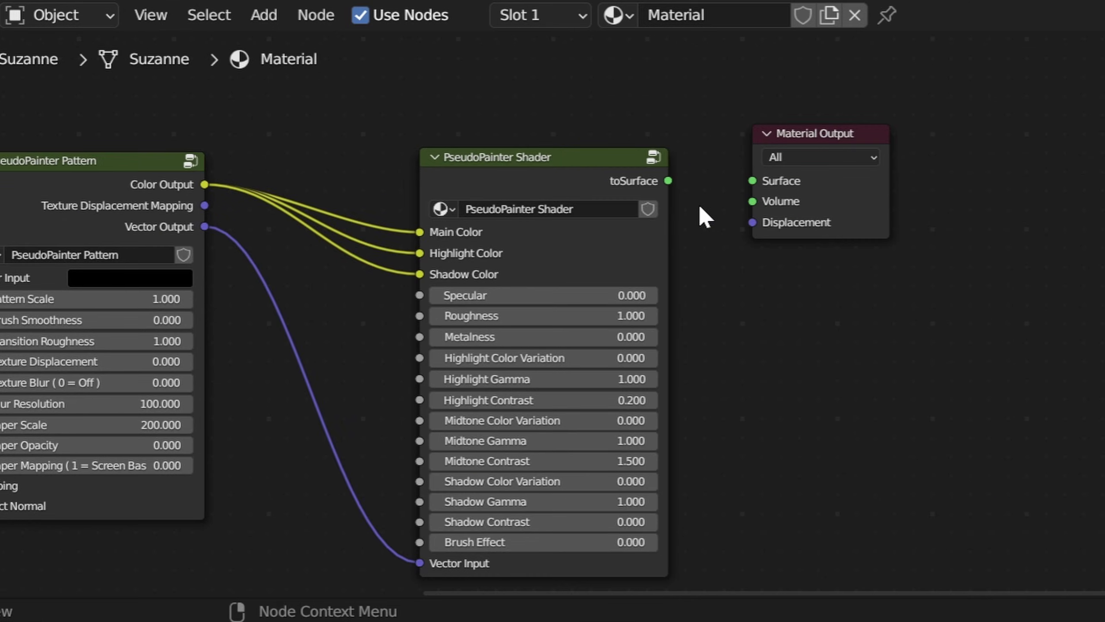
drag(668, 181, 753, 181)
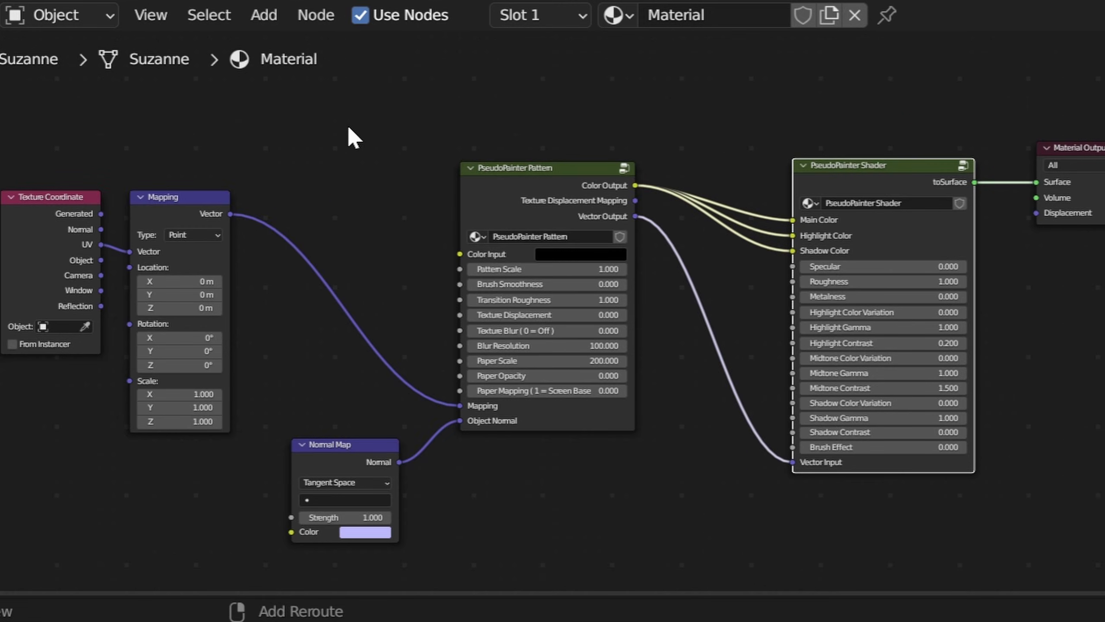
Add an RGB node feeding the Pattern's Color Input and switch the viewport to Rendered shading.
key(shift+a)
click(332, 123)
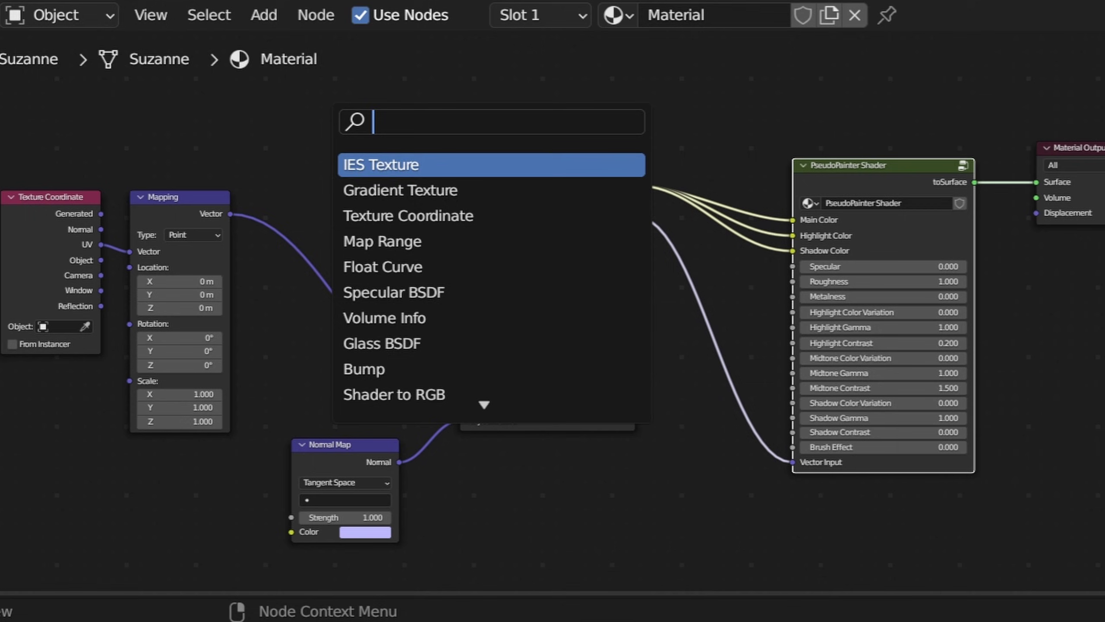
text(rgb)
key(Return)
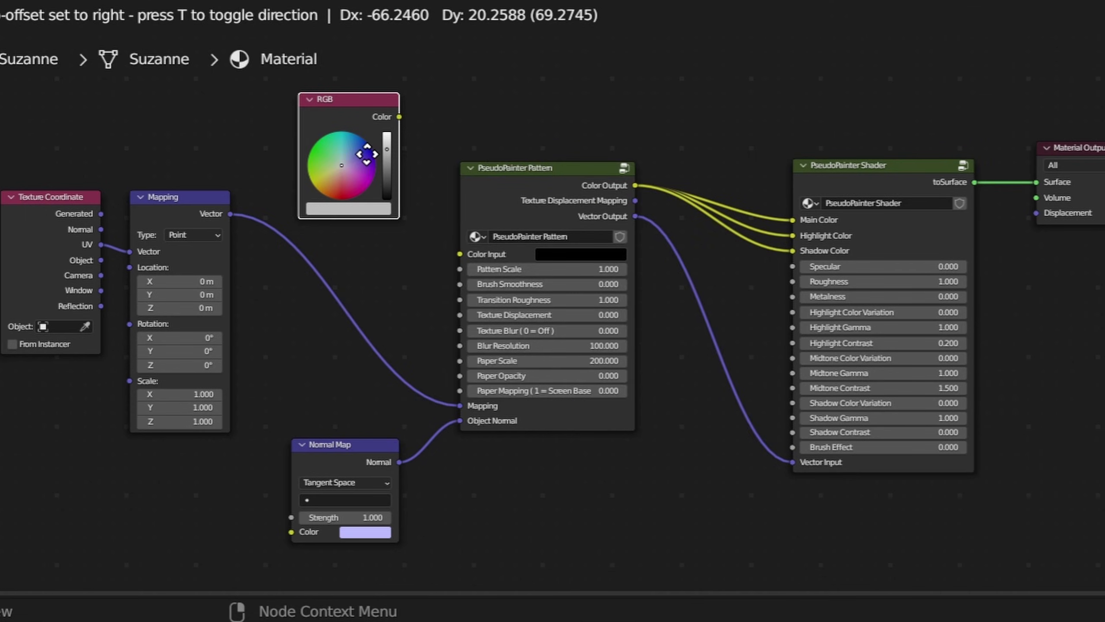
click(366, 154)
drag(399, 117, 460, 254)
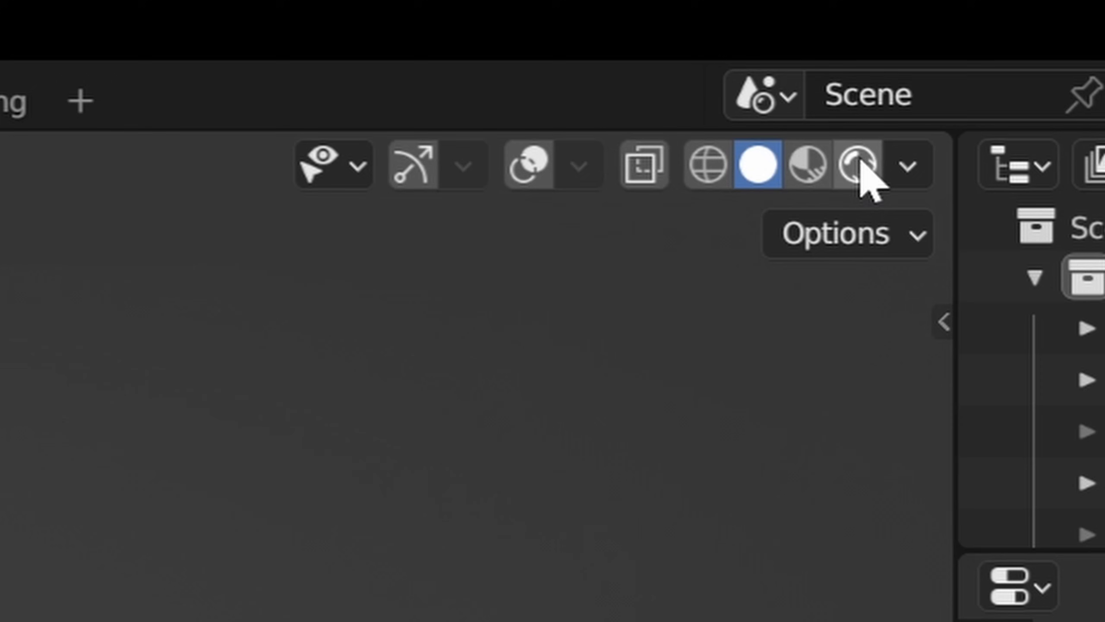
click(861, 162)
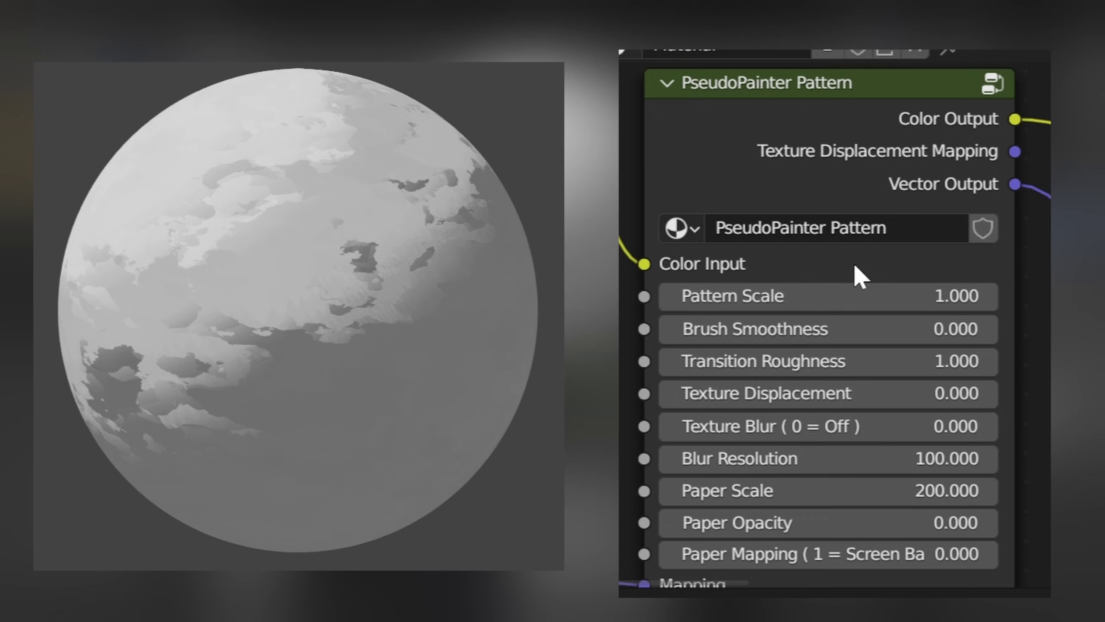
Drag Pattern Scale to 1.5, Brush Smoothness to 0.34 and Transition Roughness to 0.78.
drag(810, 300, 918, 300)
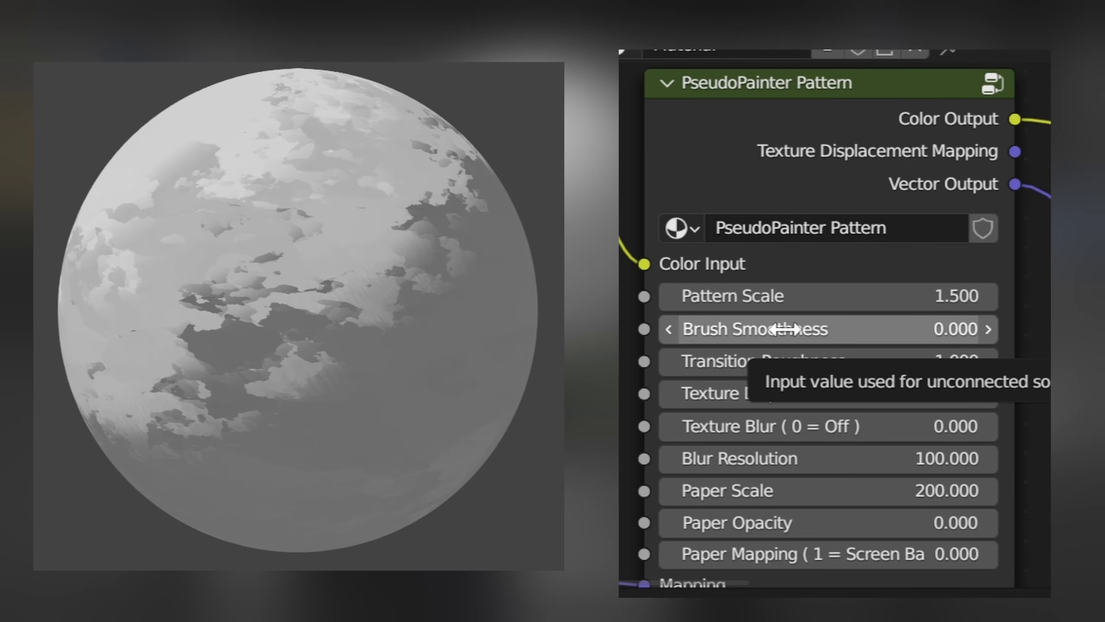
mouse_move(779, 329)
mouse_down()
mouse_move(883, 329)
mouse_move(833, 329)
mouse_move(855, 329)
mouse_move(839, 360)
mouse_move(622, 361)
mouse_move(848, 361)
mouse_move(655, 361)
mouse_move(792, 360)
mouse_up()
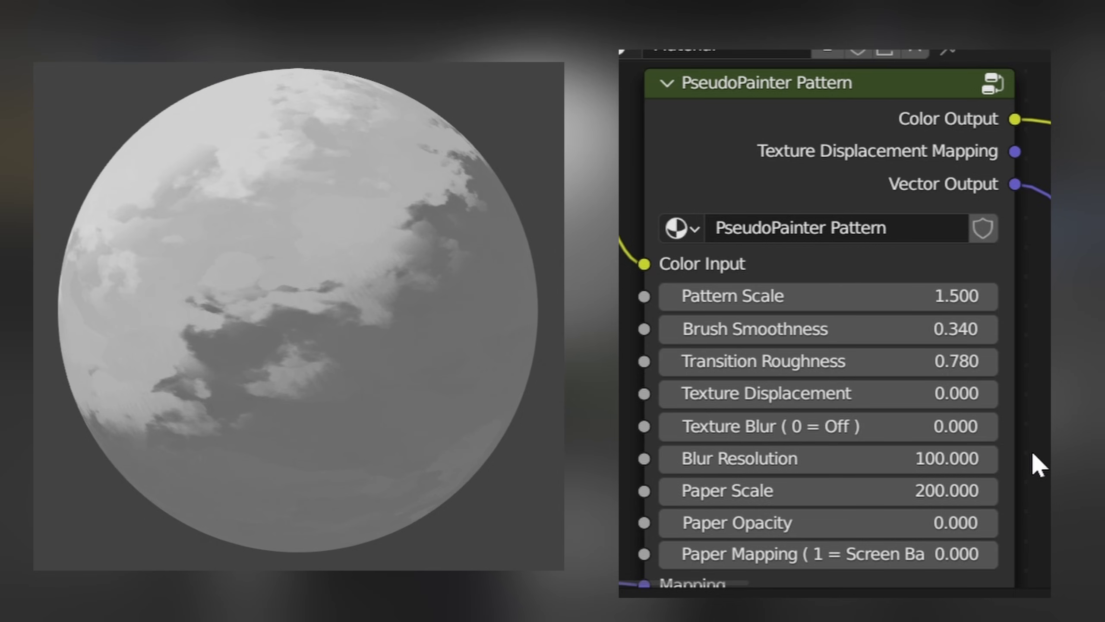
Set Paper Opacity to 1, Paper Scale to 30.4 and Paper Mapping to 1 on the Pattern node.
drag(824, 523, 875, 522)
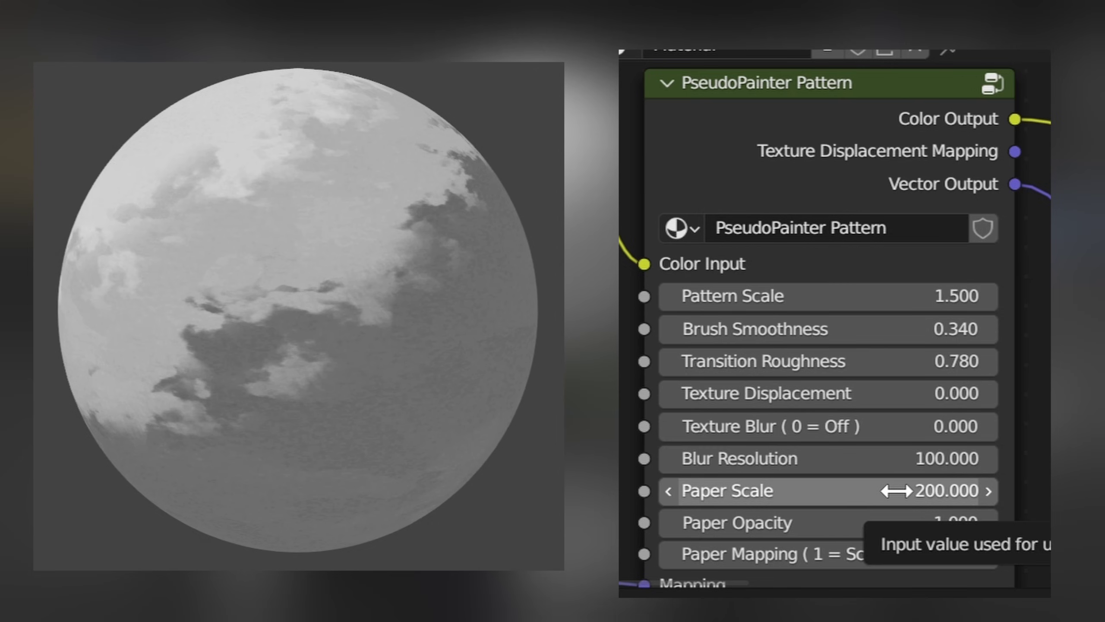
drag(896, 491, 815, 491)
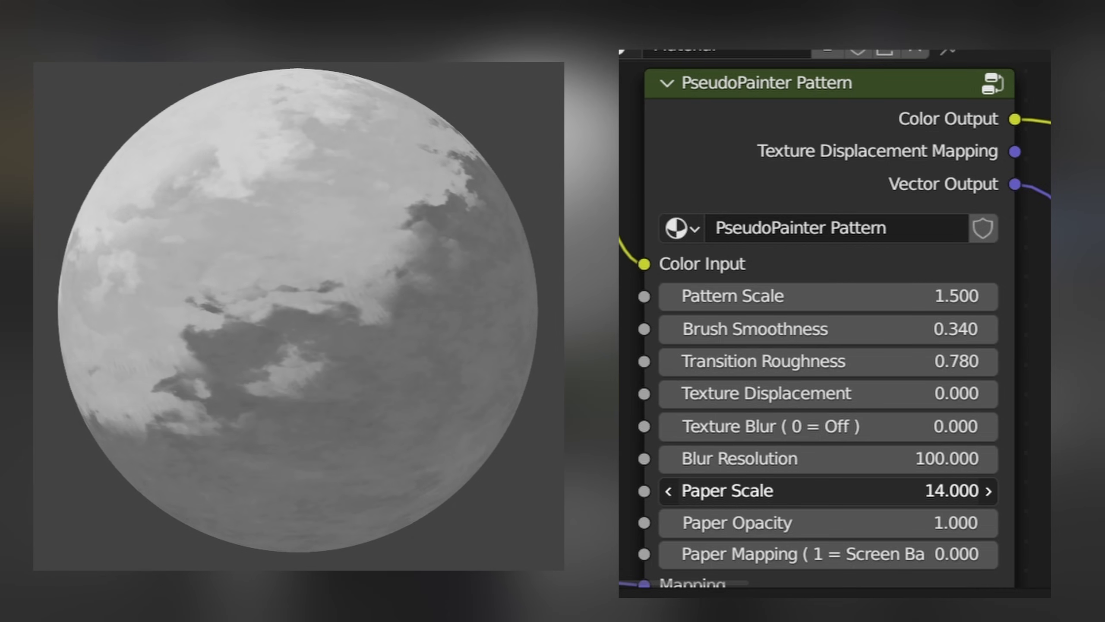
drag(887, 490, 896, 490)
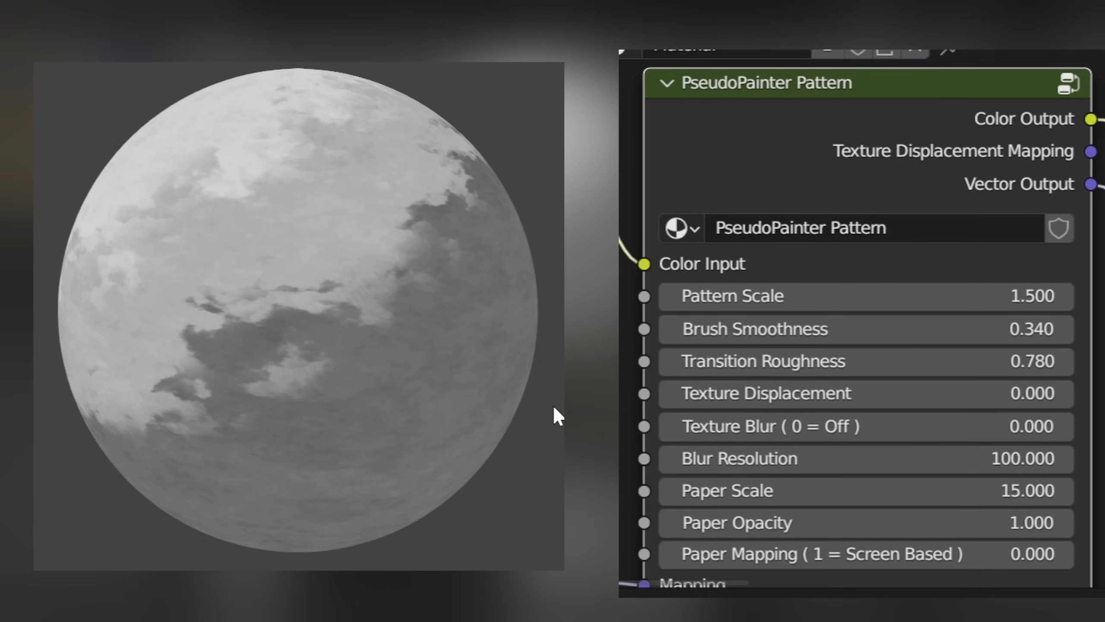
middle_drag(536, 304, 383, 236)
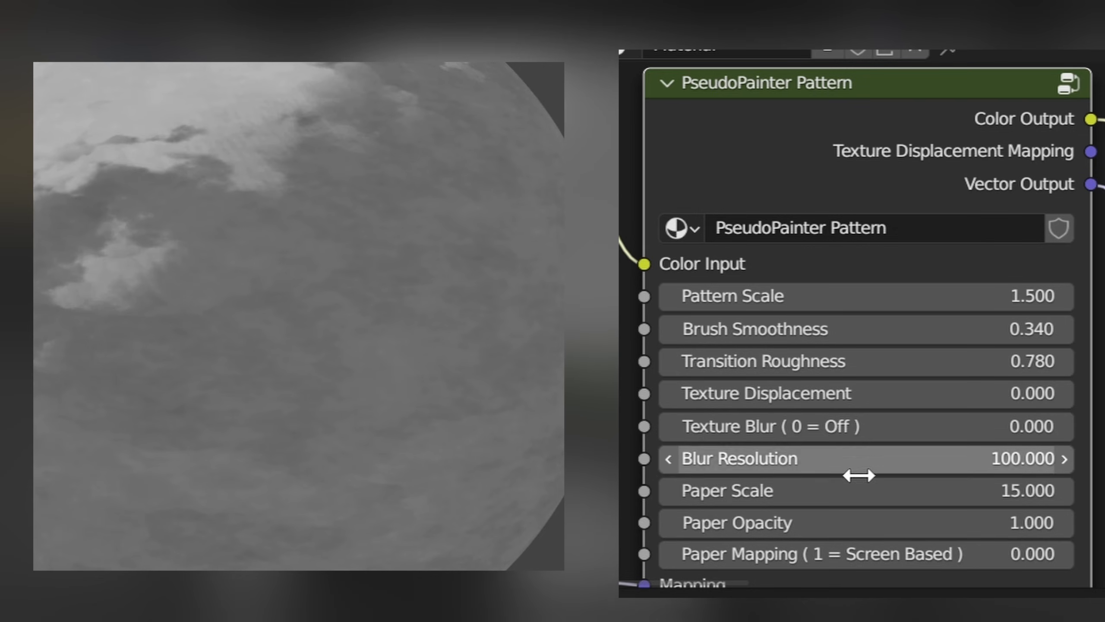
drag(856, 490, 931, 490)
middle_drag(430, 332, 397, 301)
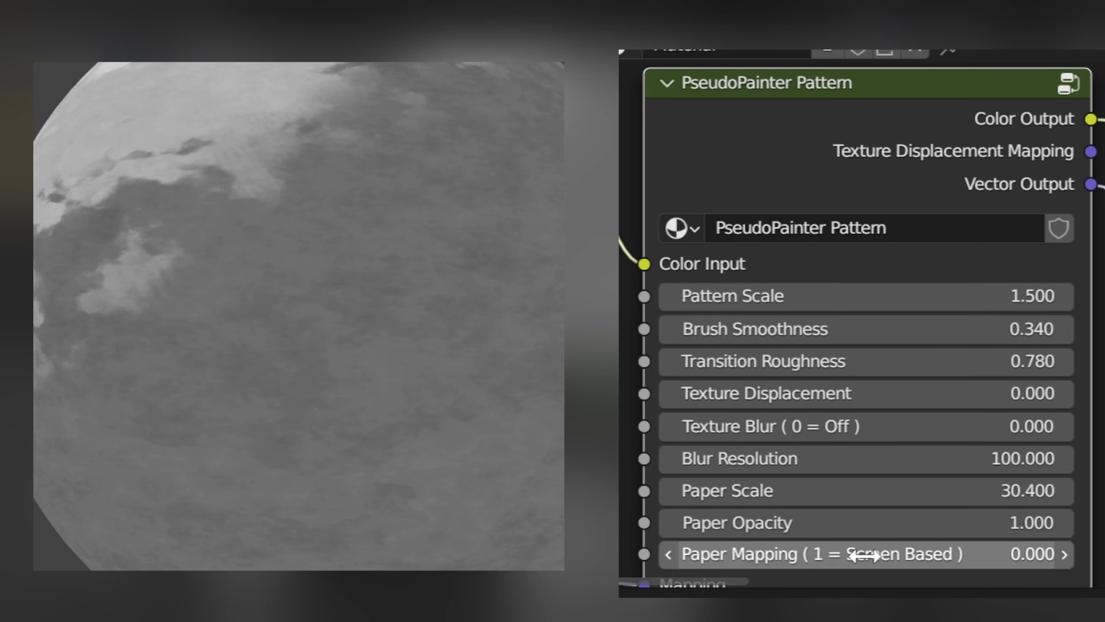
drag(852, 554, 871, 554)
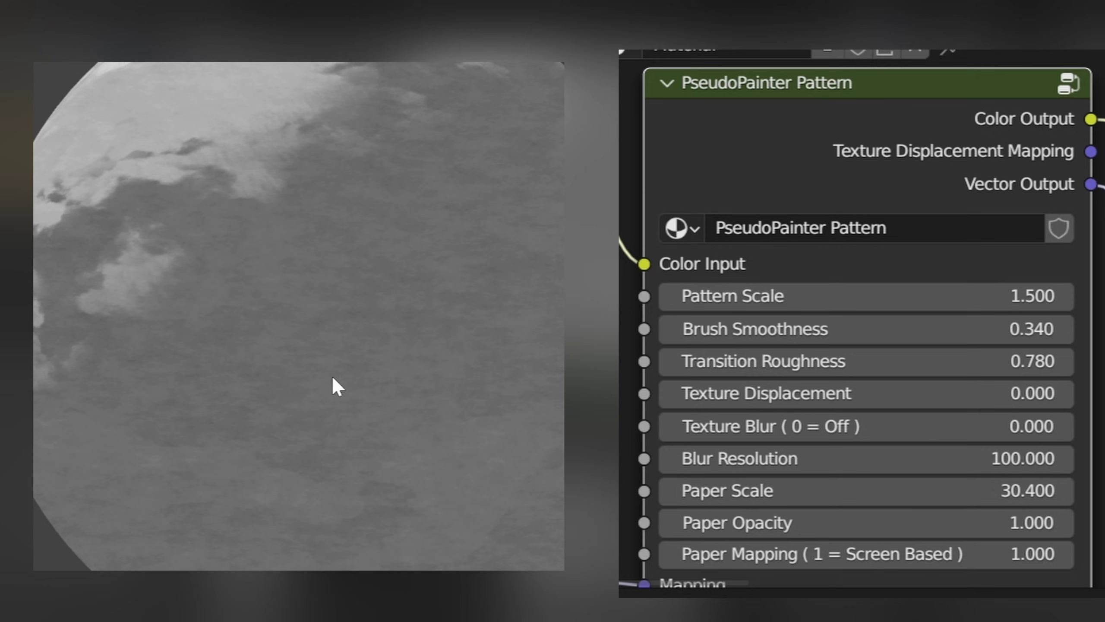
middle_drag(313, 331, 336, 322)
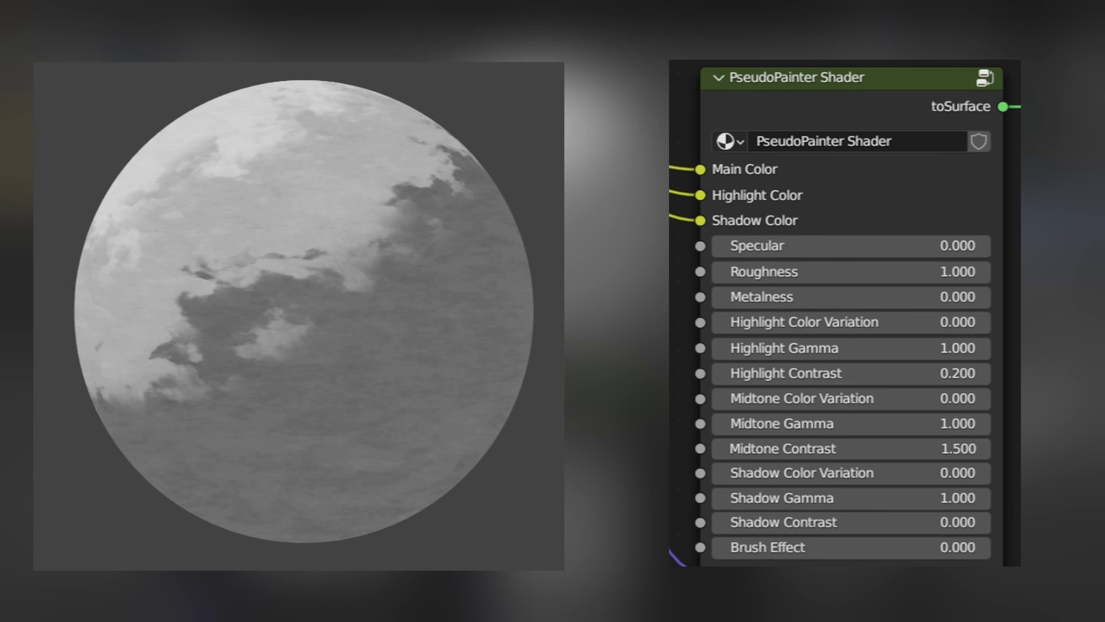
Set the Shader to Specular 1, Metalness 0.96 and Roughness 0.4, and preview Shadow Color Variation.
drag(765, 242, 810, 242)
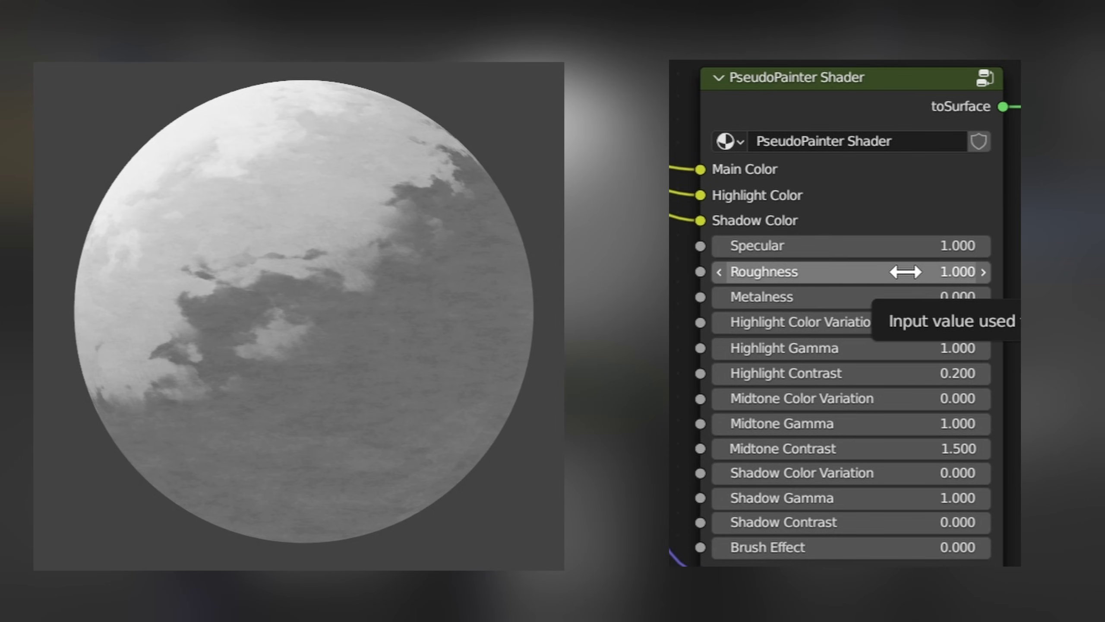
drag(911, 272, 866, 272)
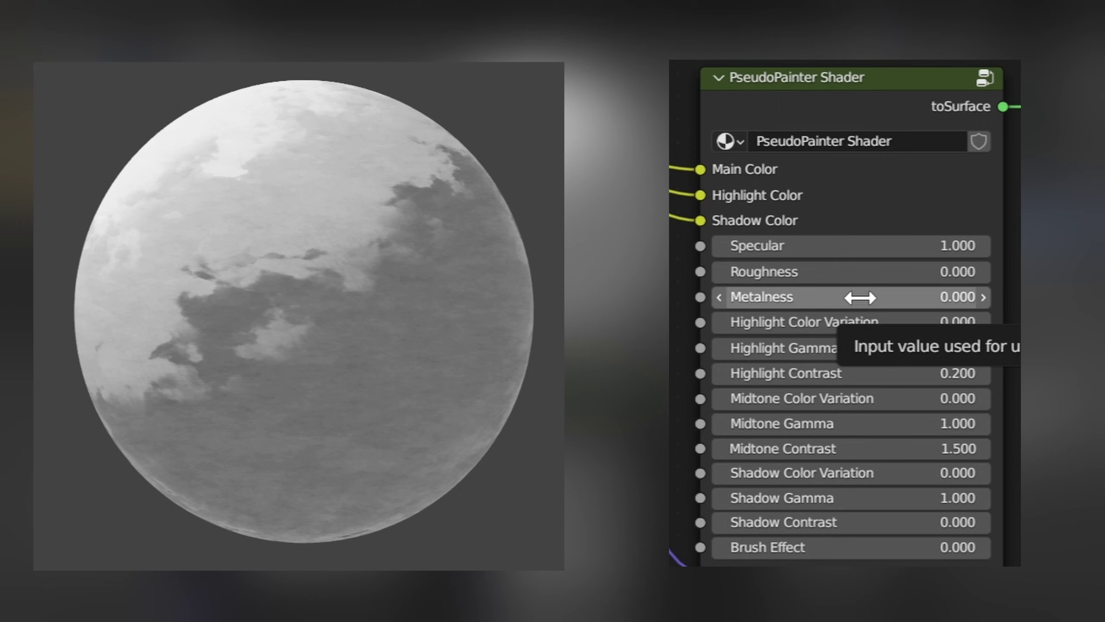
mouse_move(860, 298)
mouse_down()
mouse_move(903, 298)
mouse_move(844, 299)
mouse_up()
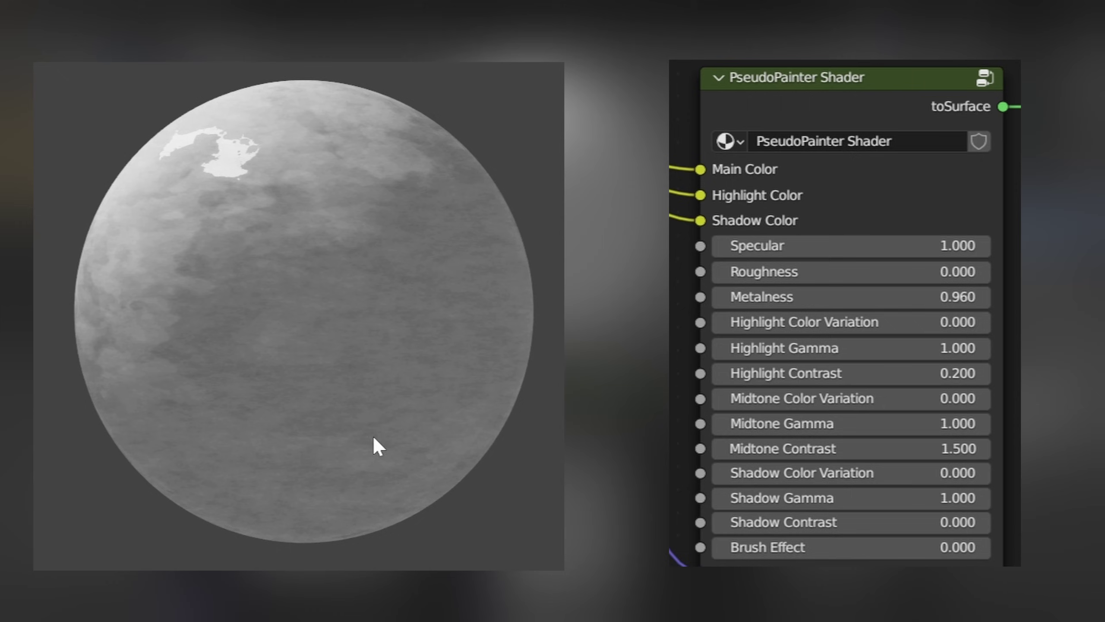
mouse_move(863, 272)
mouse_down()
mouse_move(896, 271)
mouse_move(881, 272)
mouse_up()
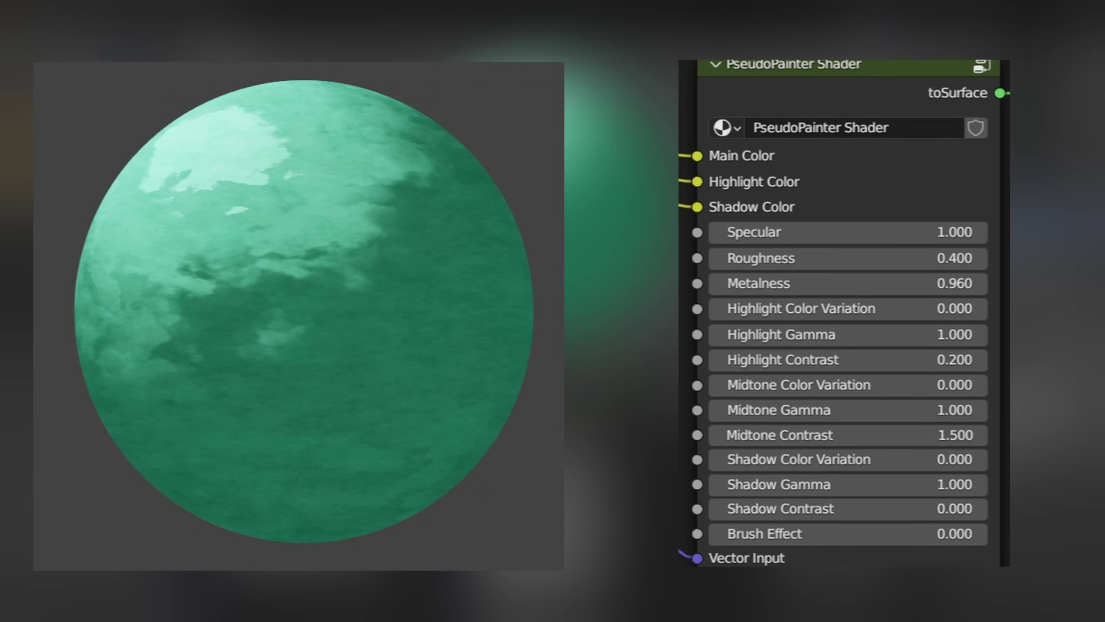
mouse_move(838, 459)
mouse_down()
mouse_move(891, 459)
mouse_move(838, 459)
mouse_up()
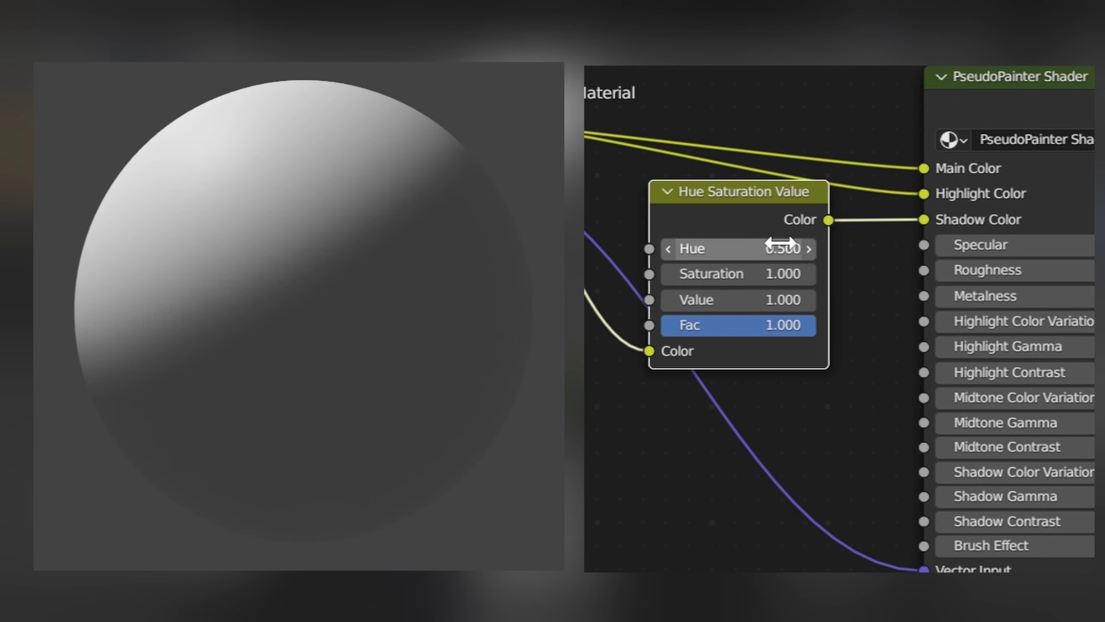
Drop a Hue Saturation Value node onto the Shadow Color link and set Hue 0.44, Saturation 0, Value 2.
click(785, 244)
click(774, 226)
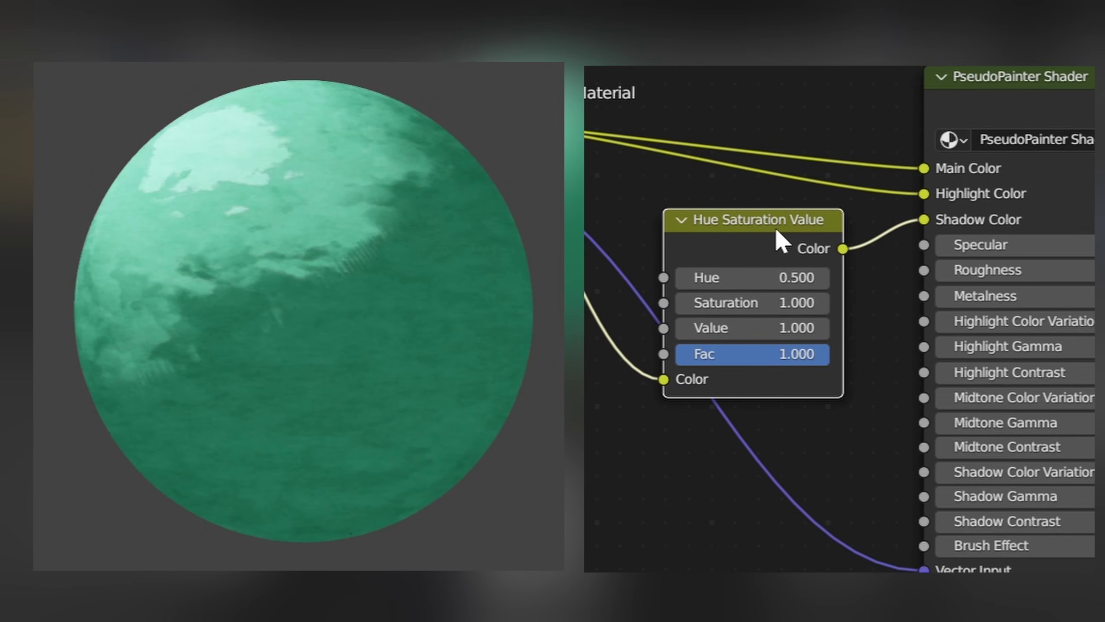
mouse_move(776, 284)
mouse_down()
mouse_move(701, 284)
mouse_move(822, 283)
mouse_move(720, 284)
mouse_move(796, 283)
mouse_up()
drag(769, 326, 848, 327)
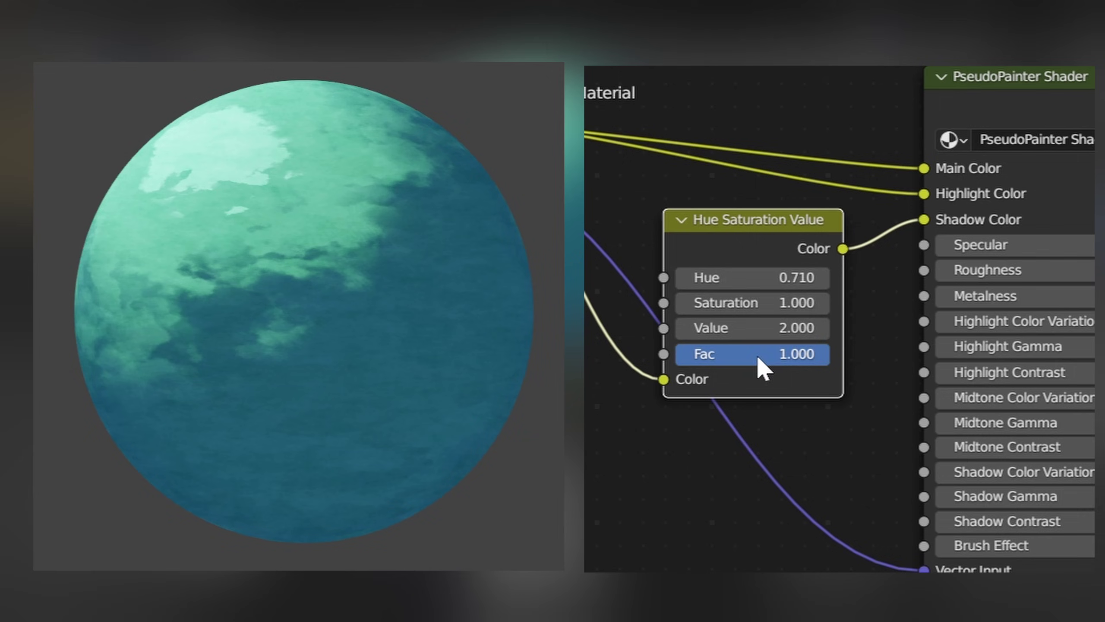
drag(784, 278, 791, 235)
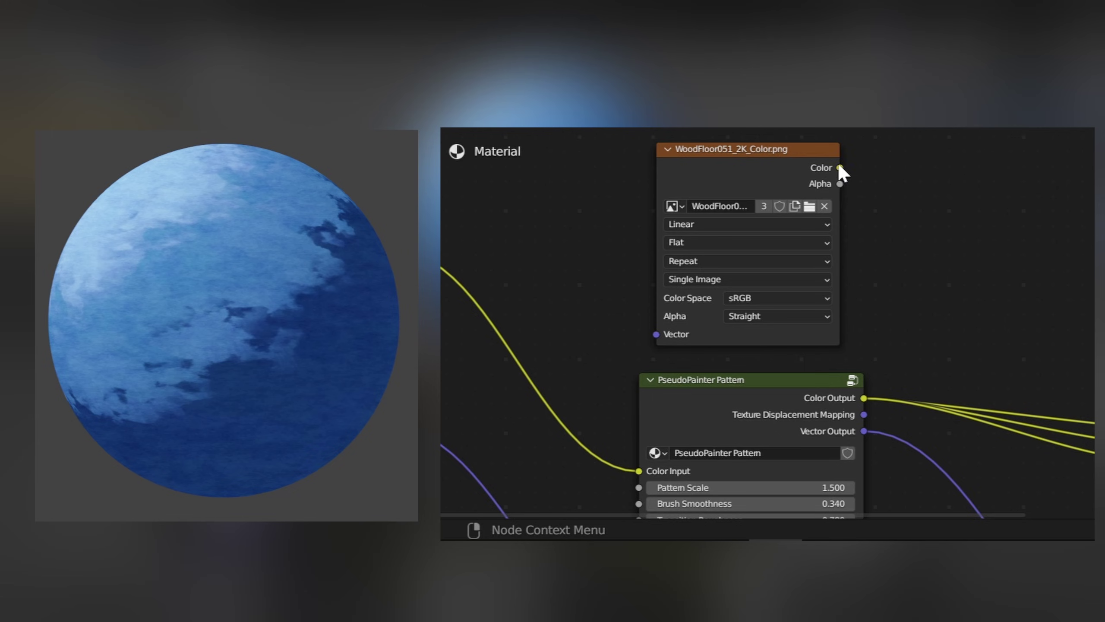
Wire the wood image's Color into the Pattern's Color Input and Texture Displacement Mapping into its Vector.
drag(840, 167, 633, 474)
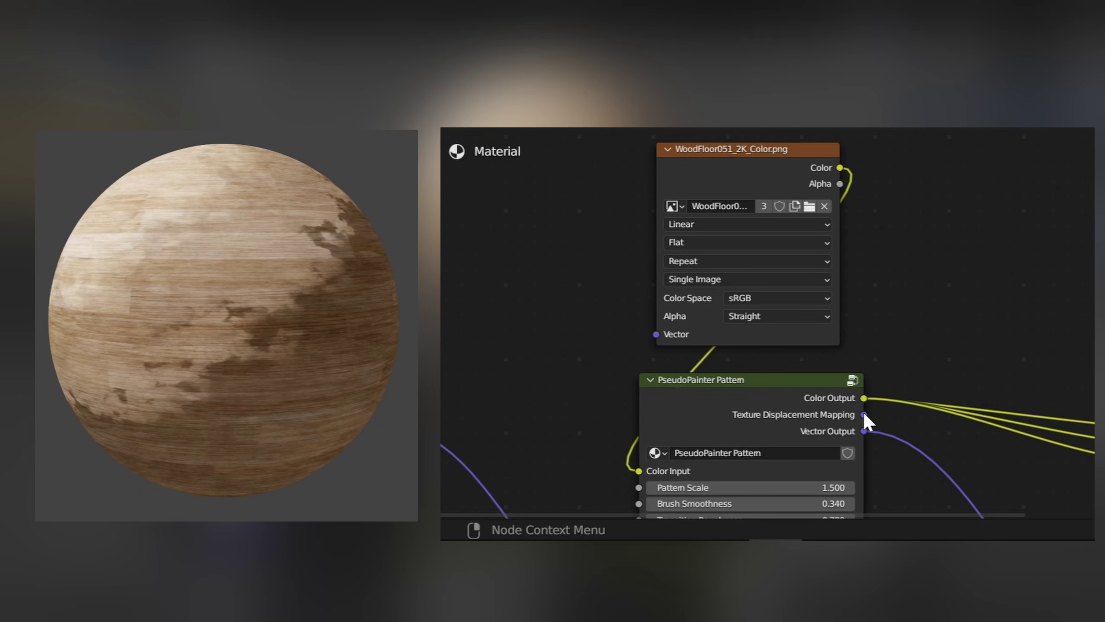
drag(865, 414, 649, 336)
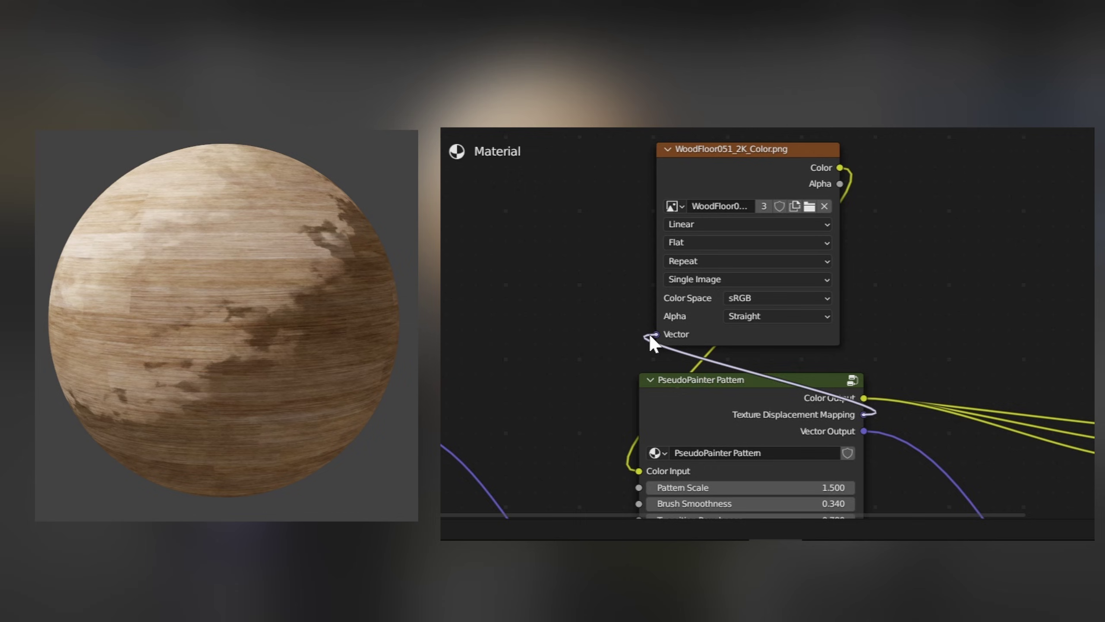
drag(649, 336, 649, 336)
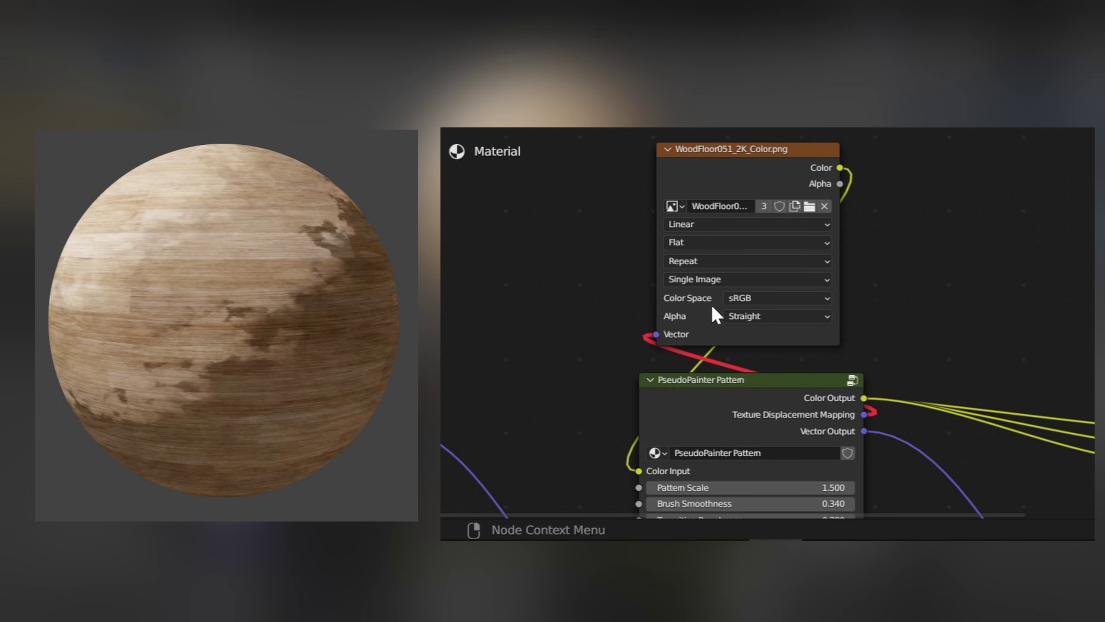
drag(767, 164, 780, 168)
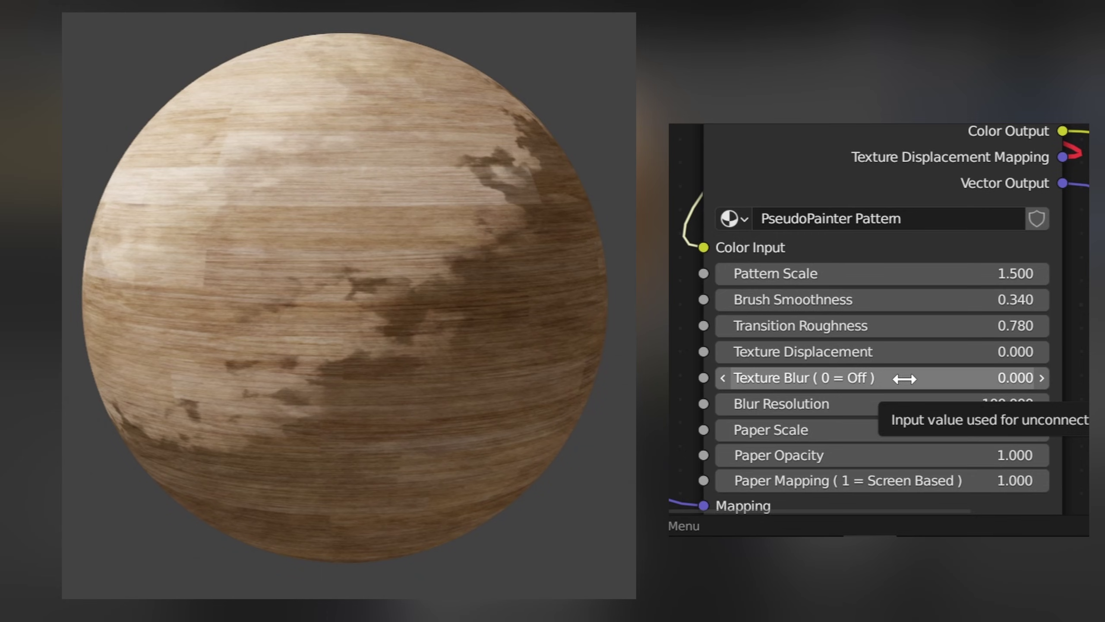
Set the PseudoPainter Pattern's Texture Blur to 1, testing other amounts on the sphere.
mouse_move(904, 378)
mouse_down()
mouse_move(918, 378)
mouse_move(905, 378)
mouse_up()
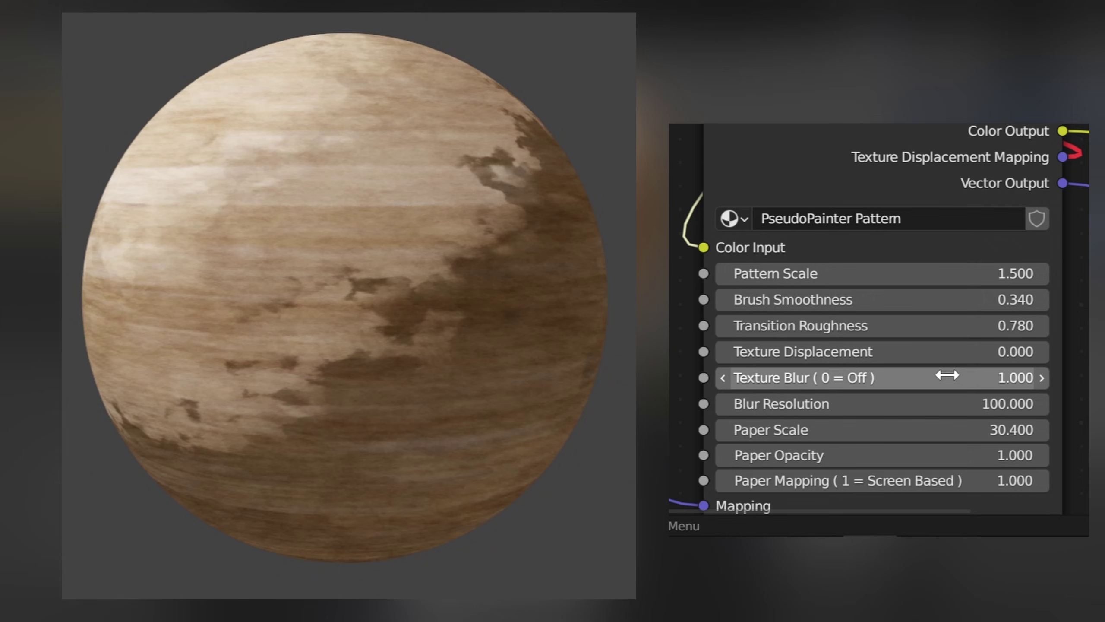
click(992, 378)
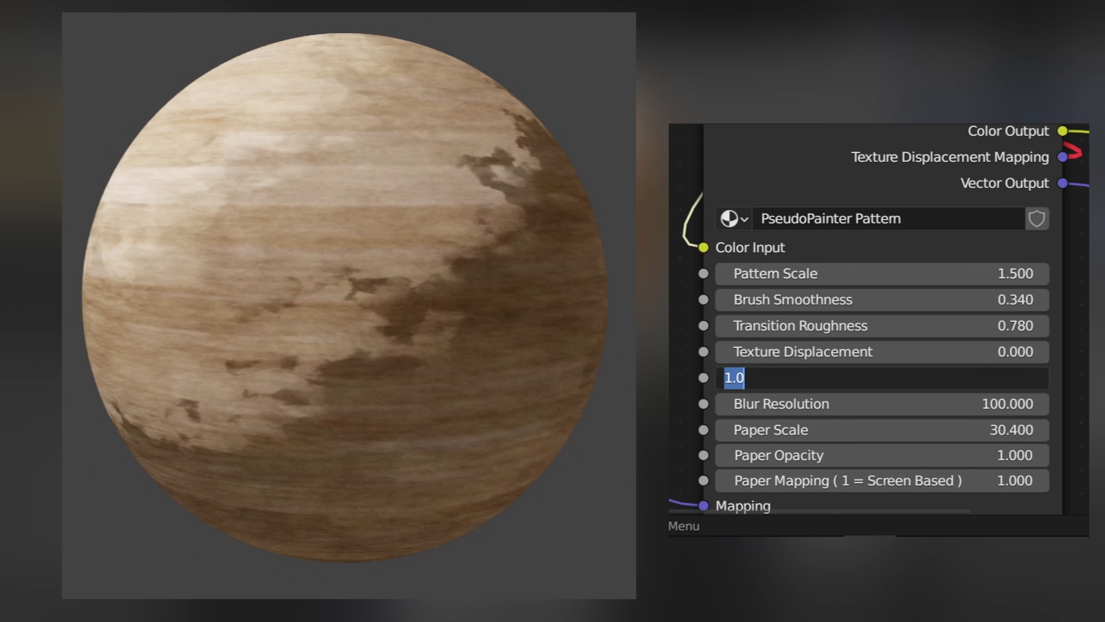
text(10)
key(Return)
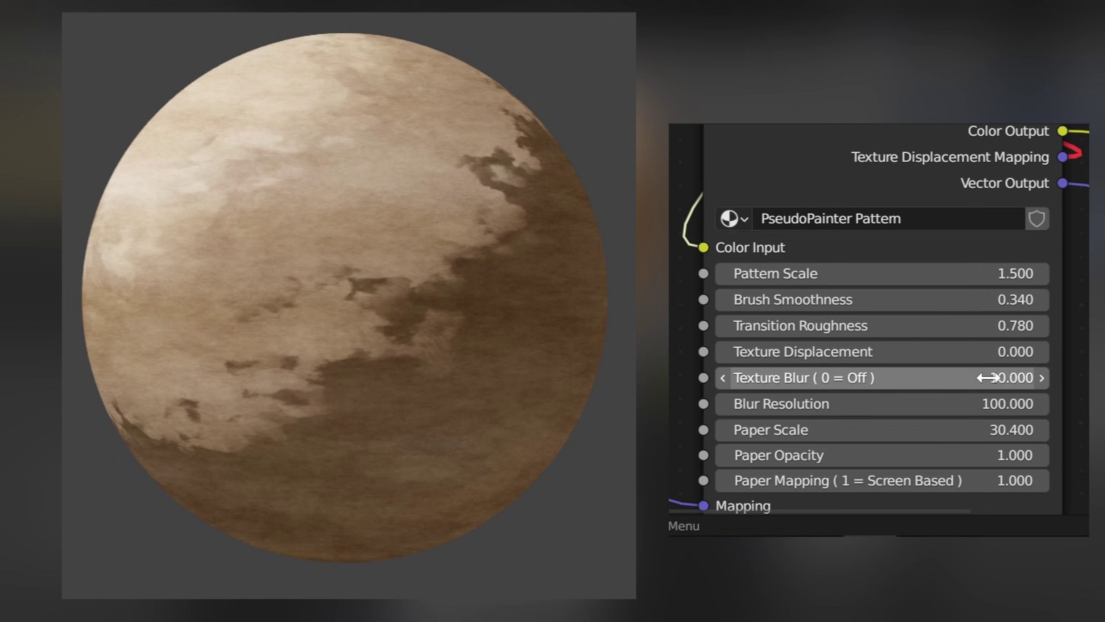
drag(987, 378, 952, 378)
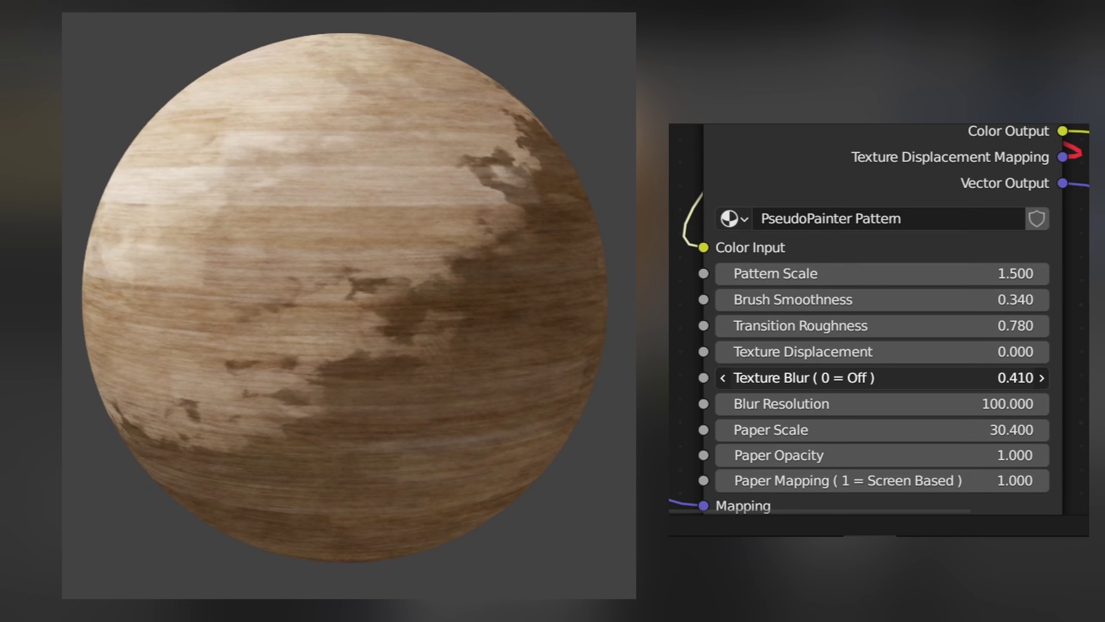
click(937, 377)
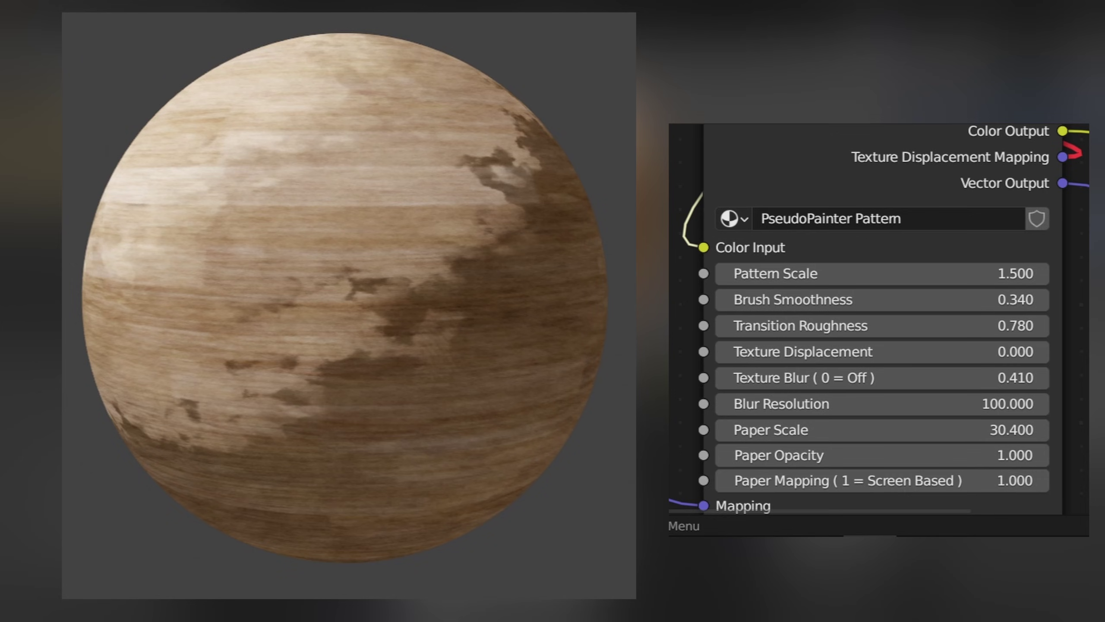
Set Texture Displacement to 0.1 and Pattern Scale to 2, and lower Brush Smoothness.
click(971, 352)
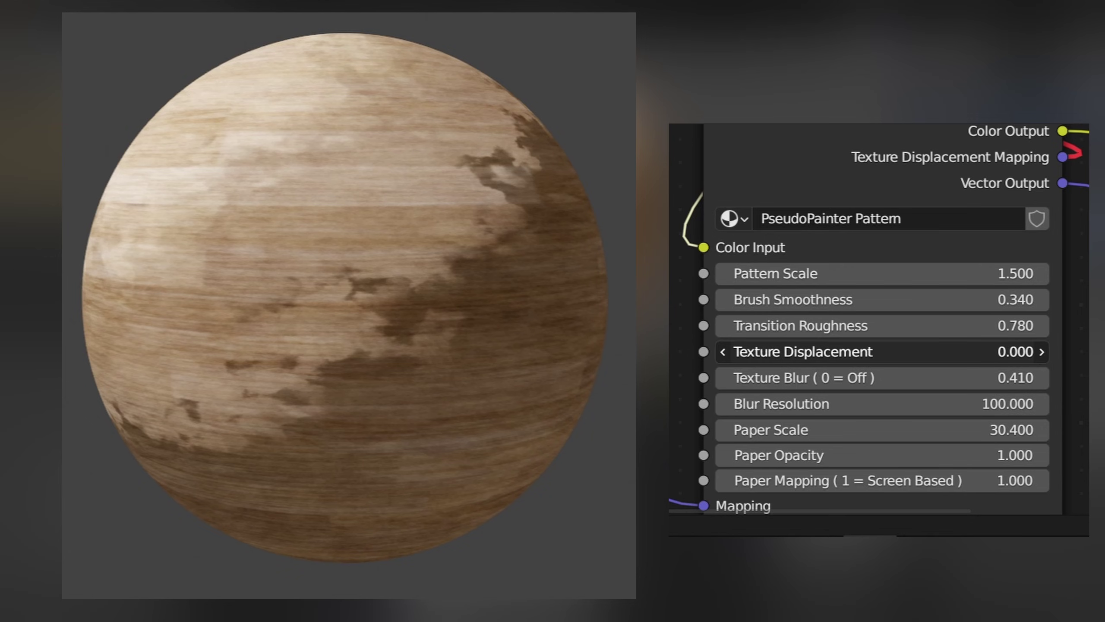
drag(971, 352, 1014, 352)
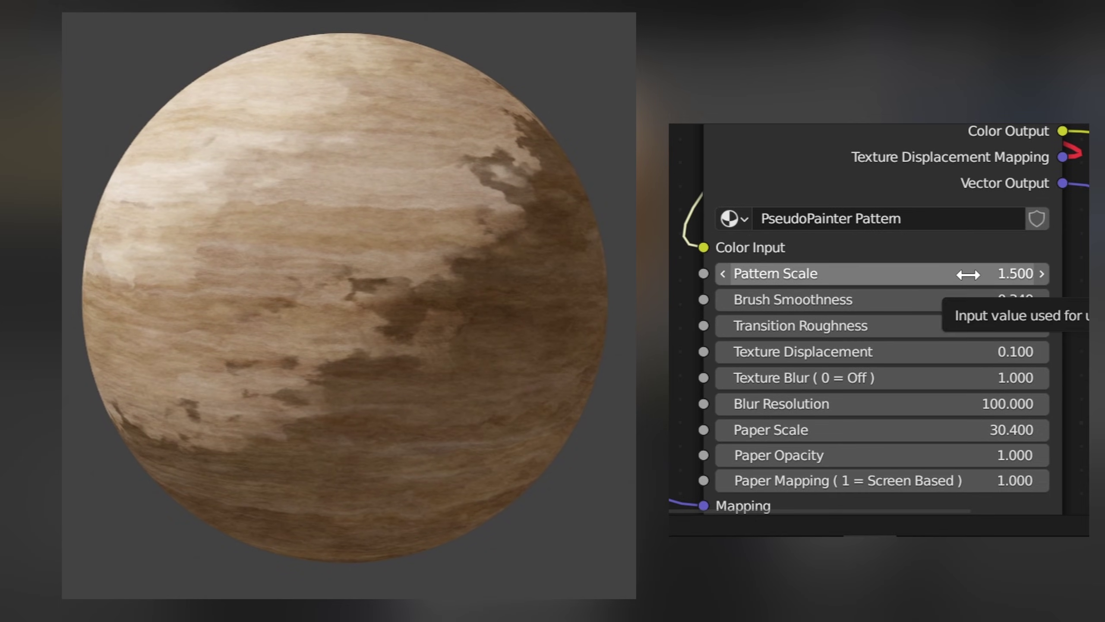
mouse_move(968, 274)
mouse_down()
mouse_move(1103, 274)
mouse_move(1079, 274)
mouse_up()
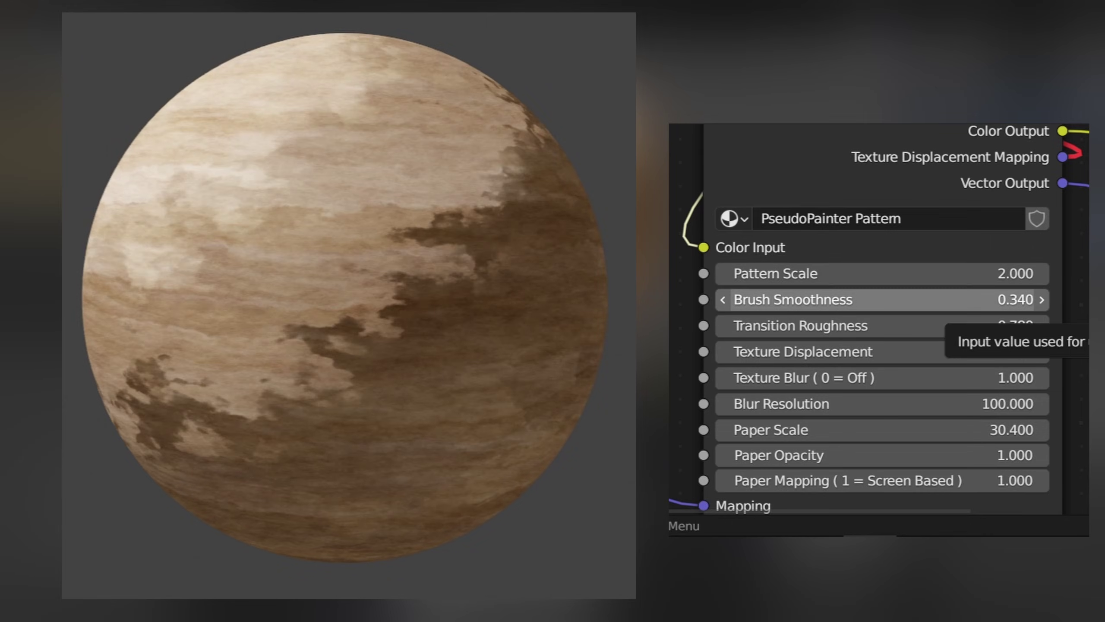
mouse_move(953, 299)
mouse_down()
mouse_move(984, 300)
mouse_move(905, 298)
mouse_move(858, 326)
mouse_up()
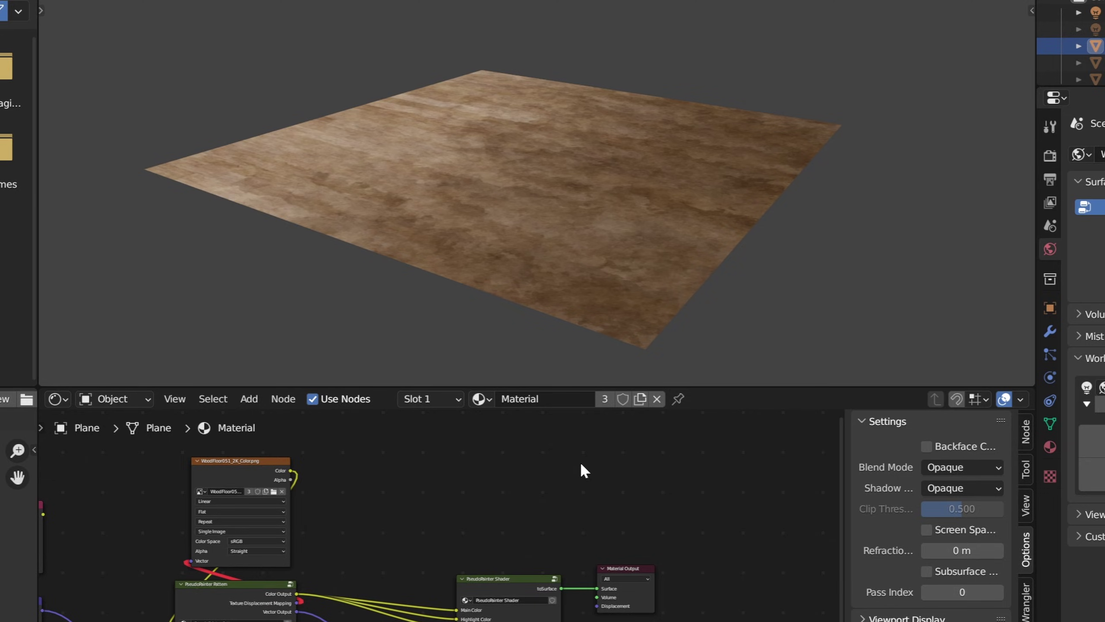
Add a PseudoReflection Shader node above the painter shader and widen it.
key(shift+a)
click(581, 461)
text(pseu)
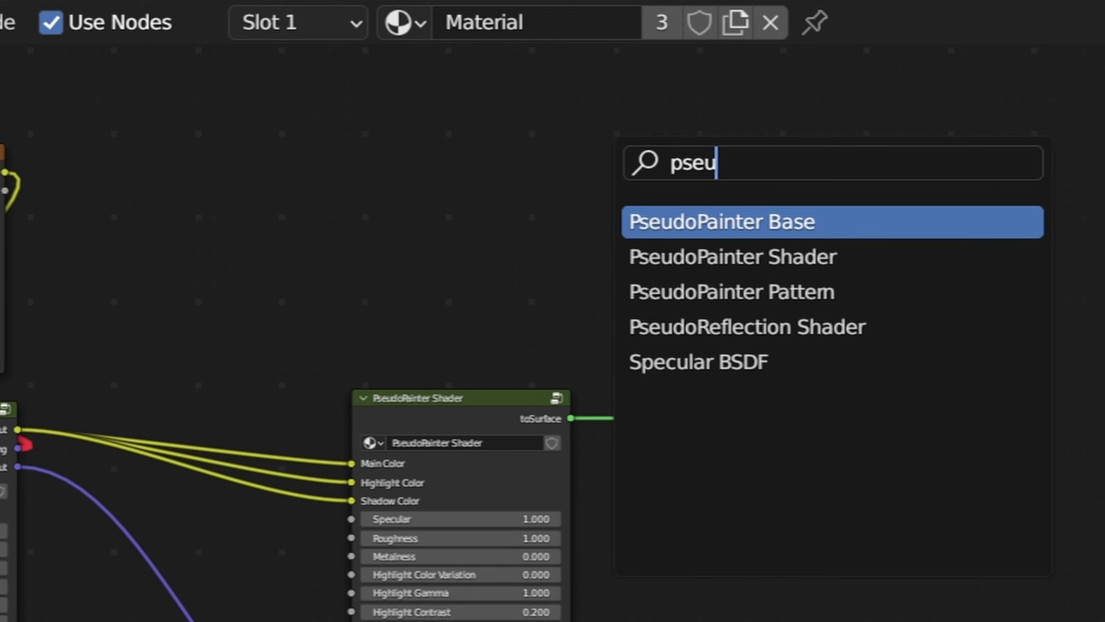
key(Down)
key(Down)
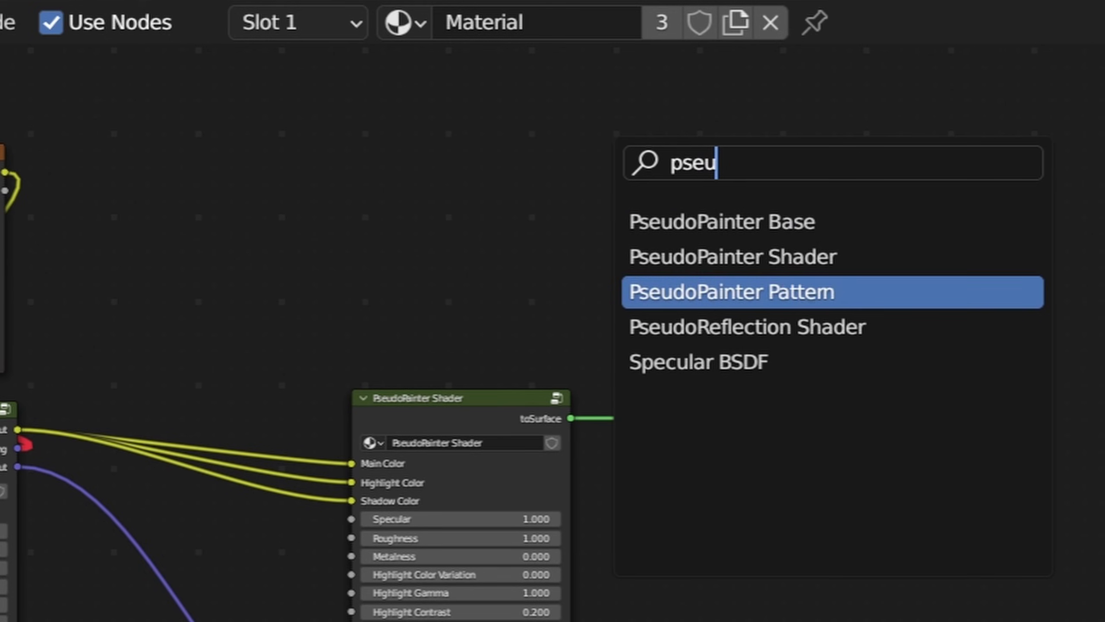
key(Down)
key(Return)
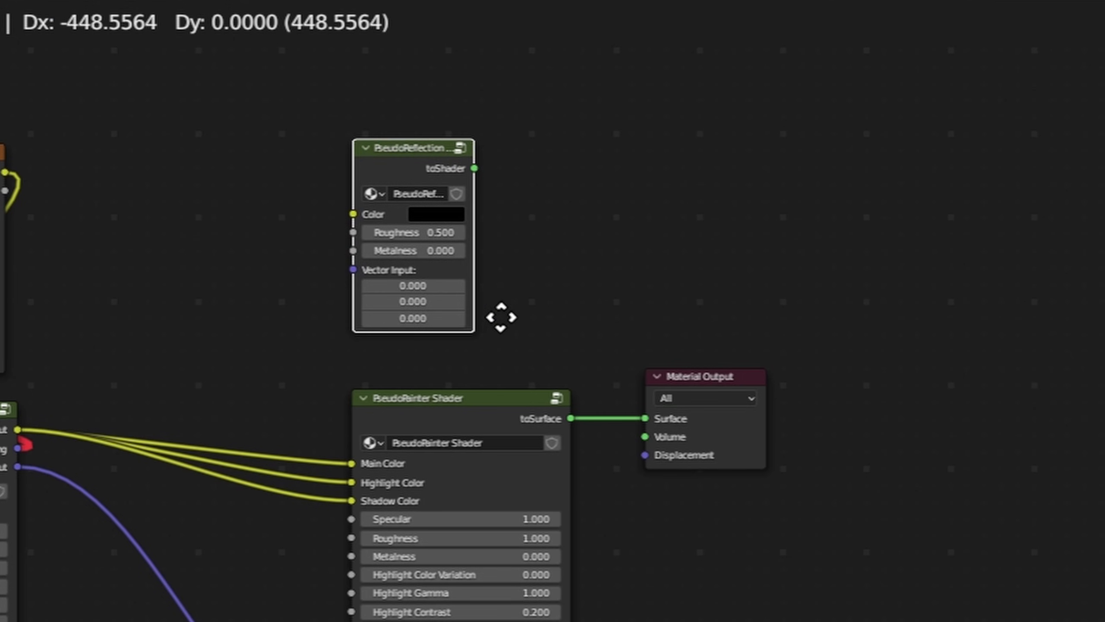
click(498, 316)
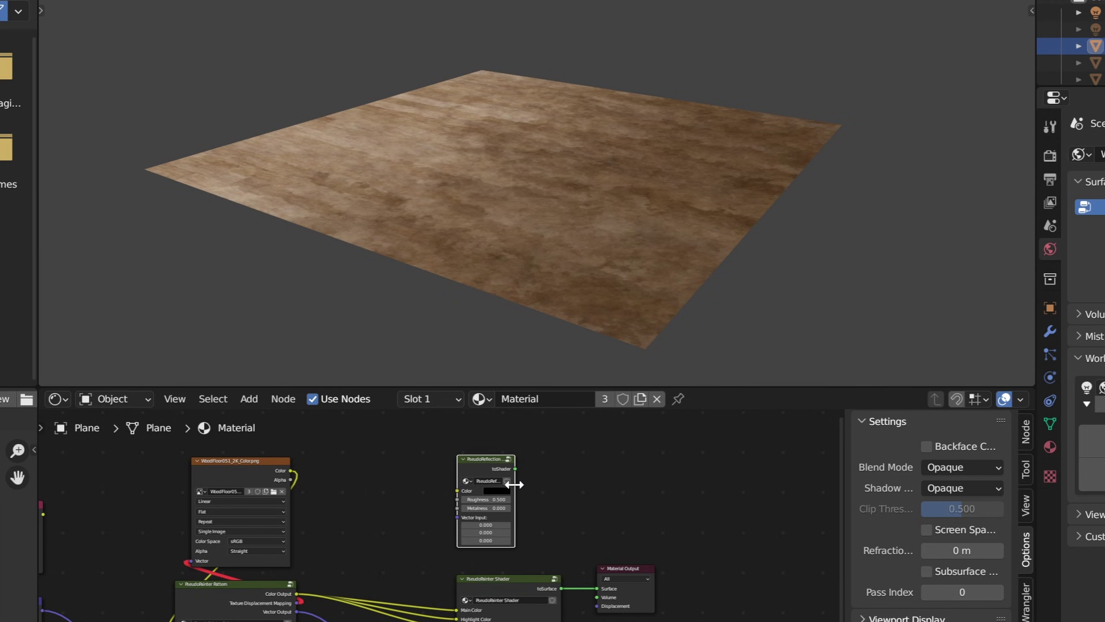
drag(513, 484, 559, 487)
Connect the pattern Vector Output and wood image Color to the reflection shader, outputting to Surface.
scroll(563, 492, up, 1)
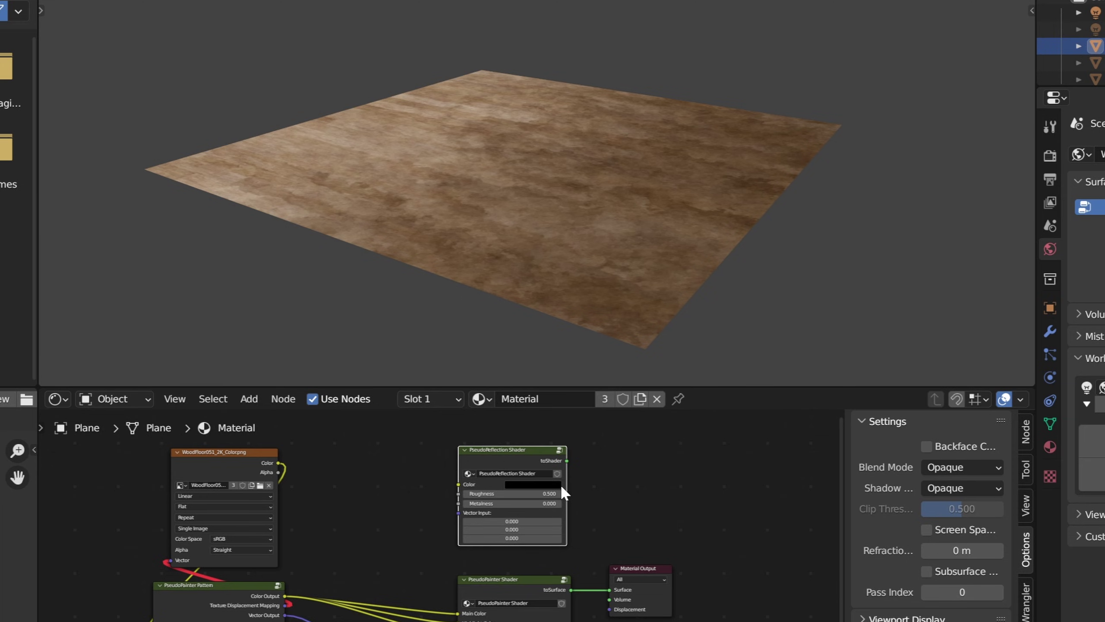
scroll(597, 476, up, 1)
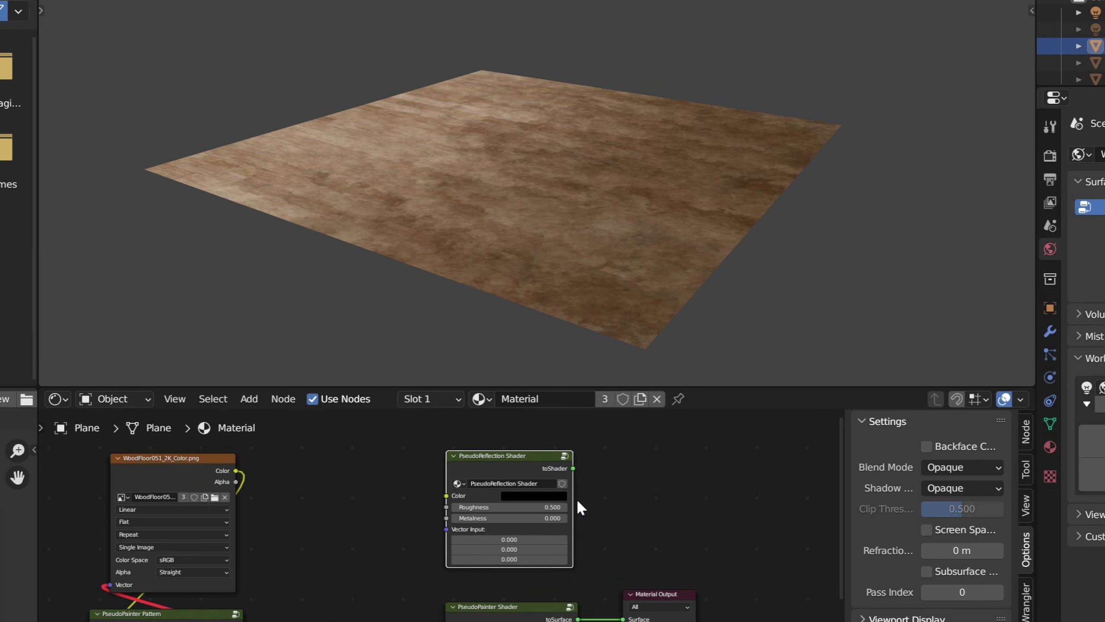
scroll(613, 497, up, 1)
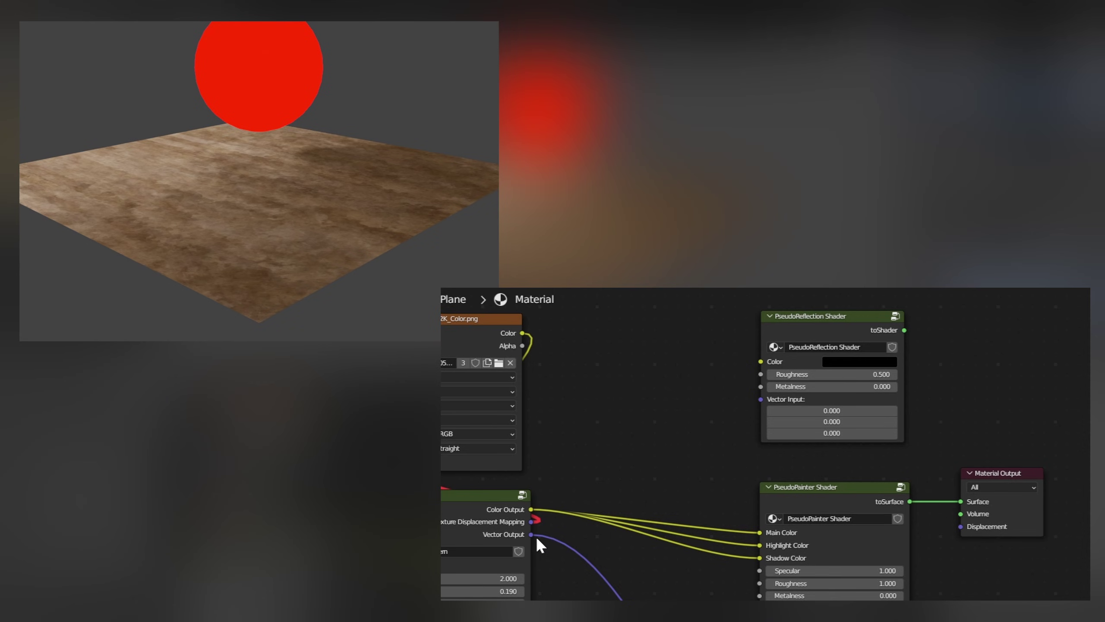
drag(531, 534, 760, 399)
drag(522, 332, 760, 362)
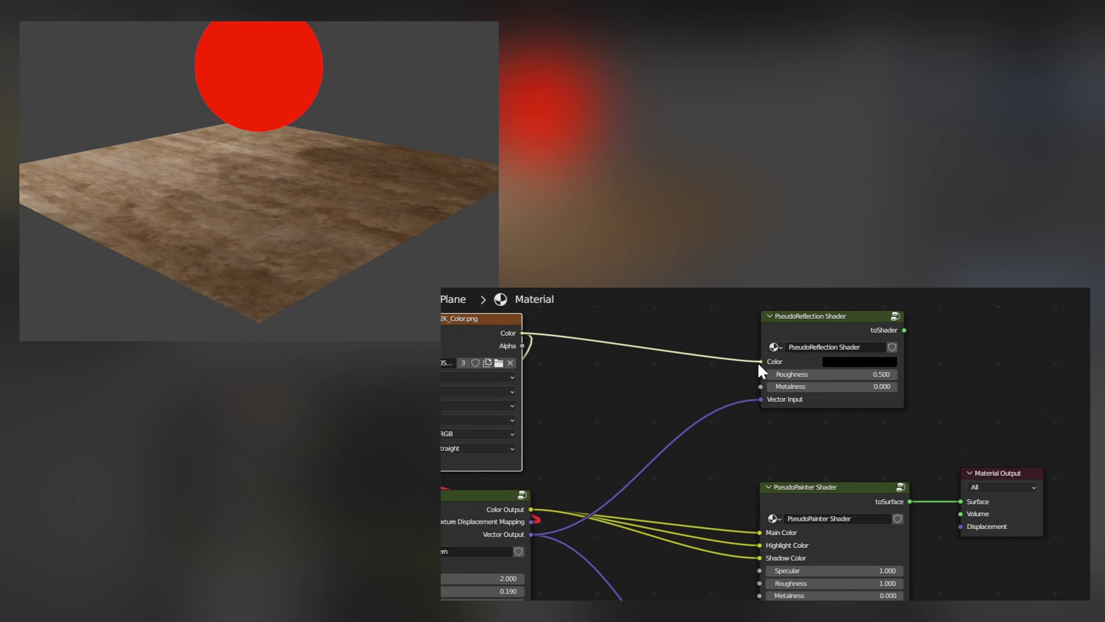
ctrl+shift+click(867, 314)
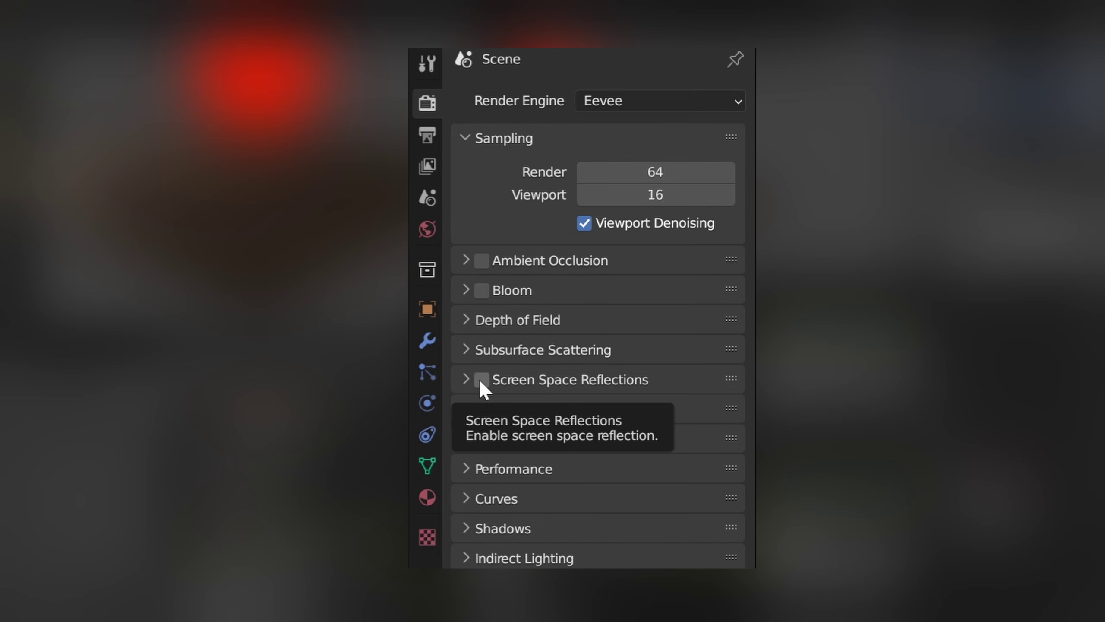
Enable Screen Space Reflections and set reflection Roughness 0.520 and Metalness 0.390.
click(481, 380)
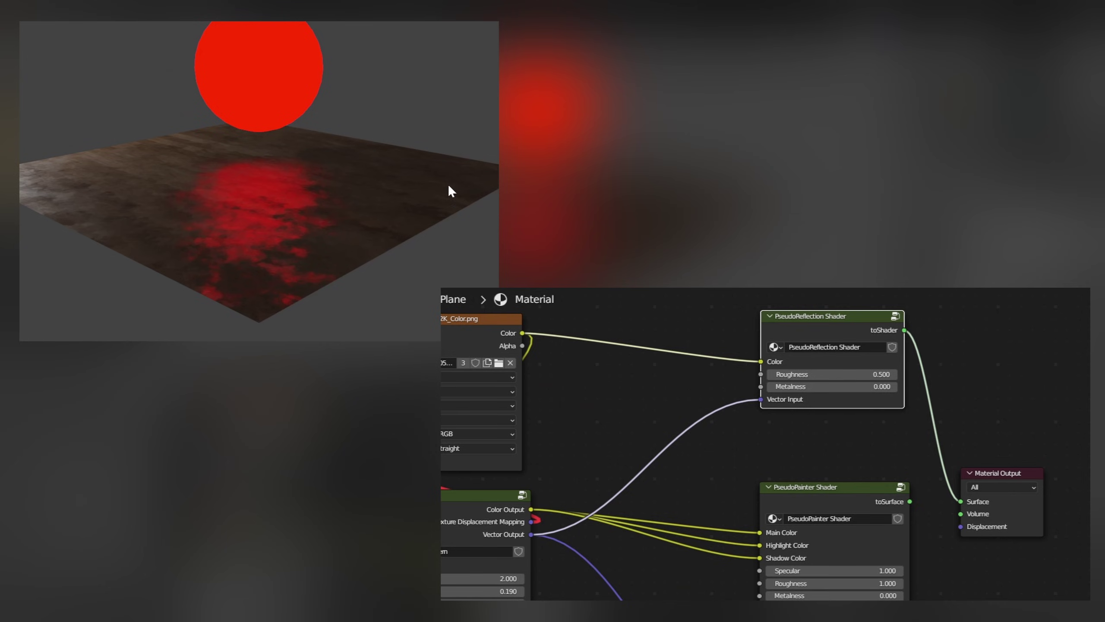
middle_drag(460, 197, 414, 222)
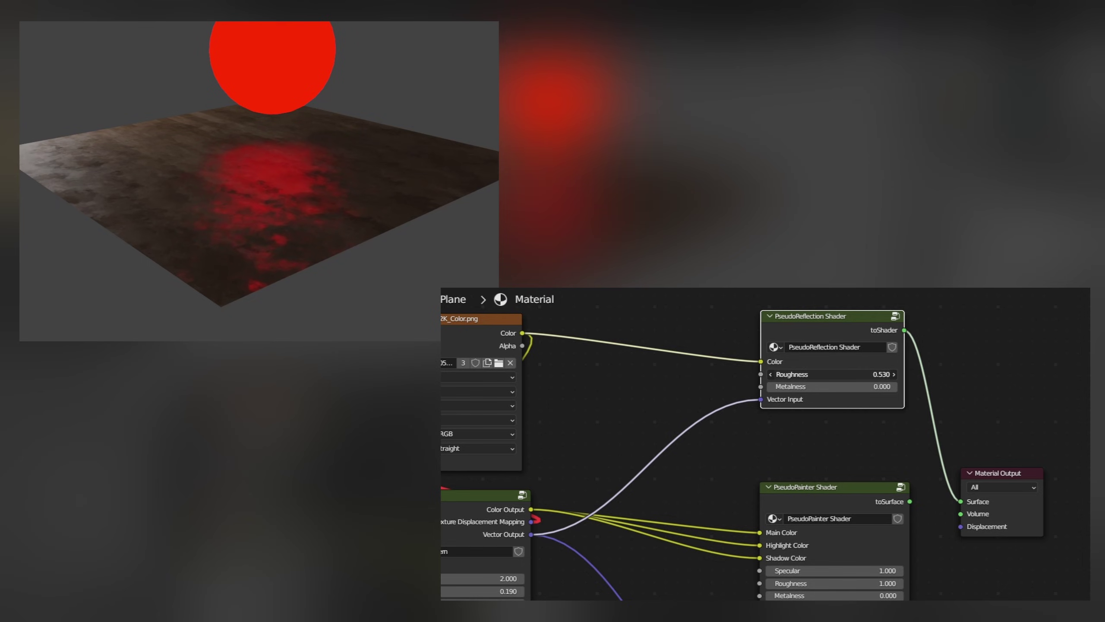
drag(831, 374, 881, 386)
mouse_move(291, 178)
middle_down()
mouse_move(261, 179)
mouse_move(301, 180)
middle_up()
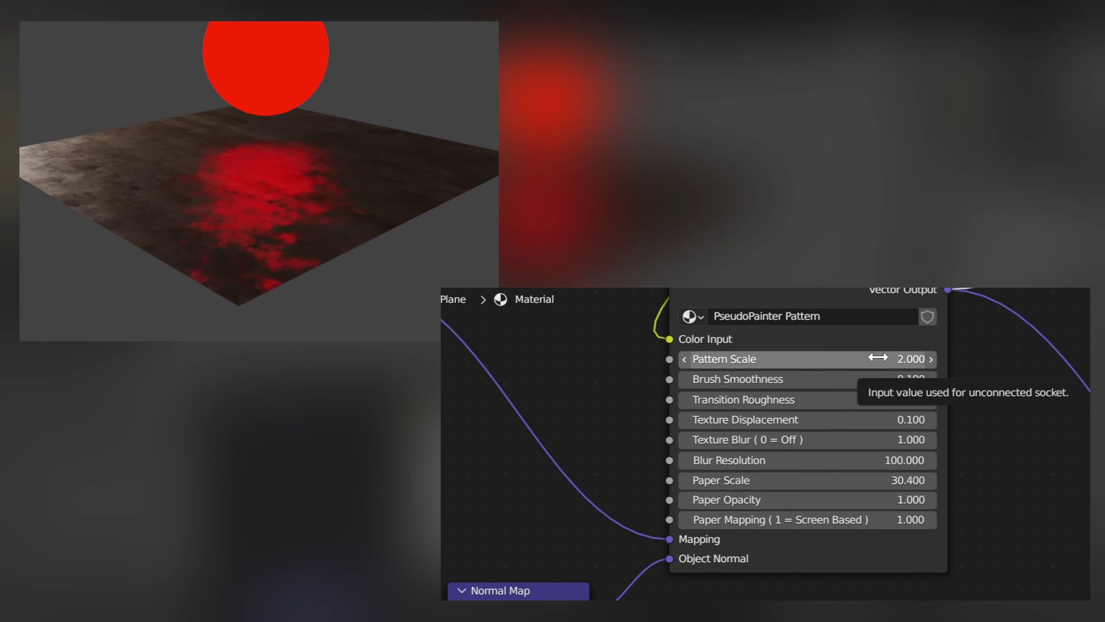
Adjust the pattern to Pattern Scale 1.940, Brush Smoothness 0, Transition Roughness 0.870.
mouse_move(877, 357)
mouse_down()
mouse_move(839, 357)
mouse_move(890, 357)
mouse_move(874, 357)
mouse_up()
mouse_move(802, 379)
mouse_down()
mouse_move(792, 378)
mouse_move(839, 378)
mouse_move(792, 378)
mouse_move(809, 400)
mouse_up()
middle_drag(300, 220, 334, 207)
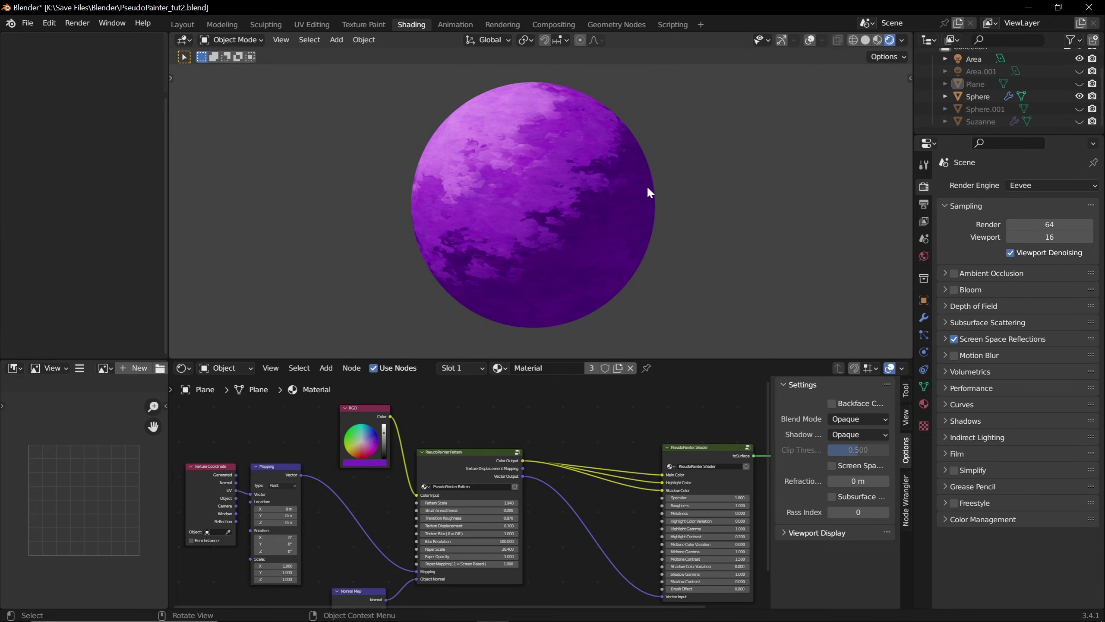
Add a Solidify modifier to the sphere with a small negative thickness.
click(564, 203)
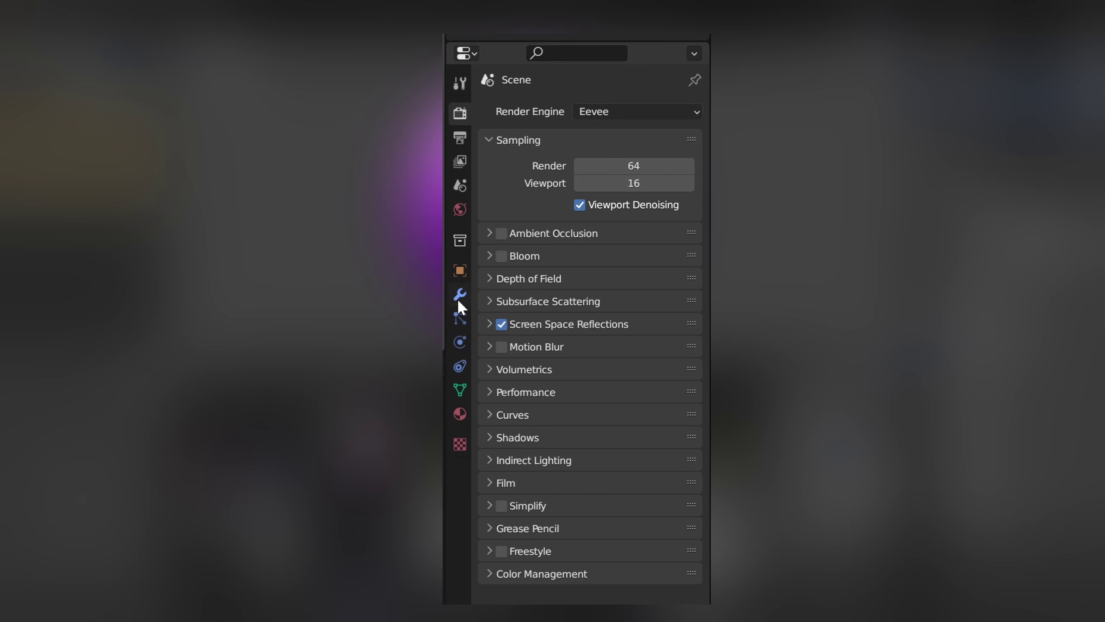
click(923, 316)
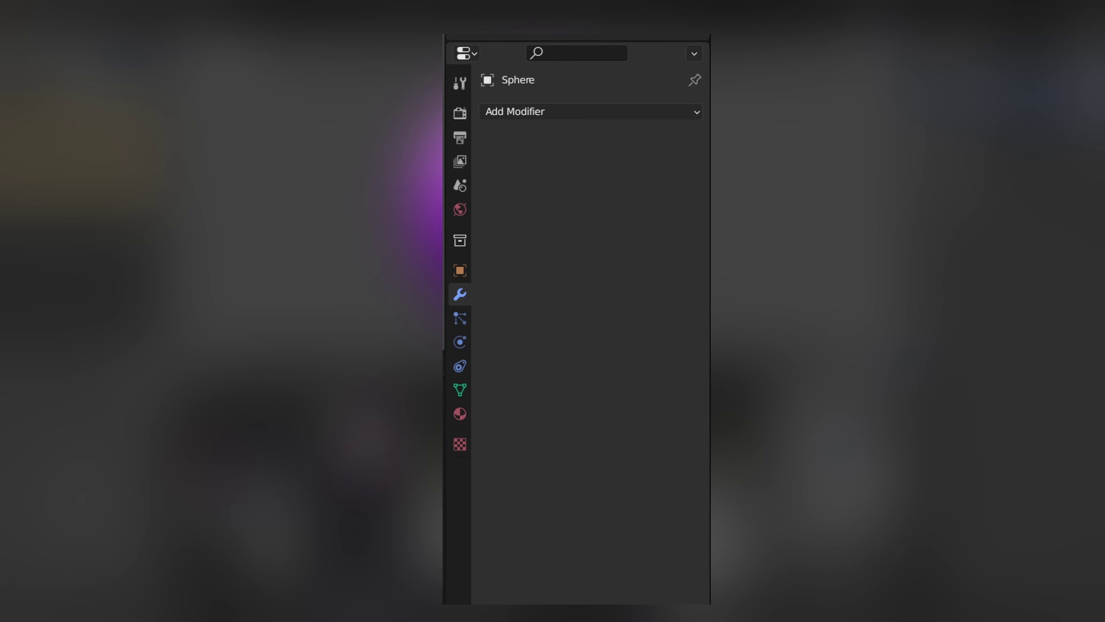
click(517, 114)
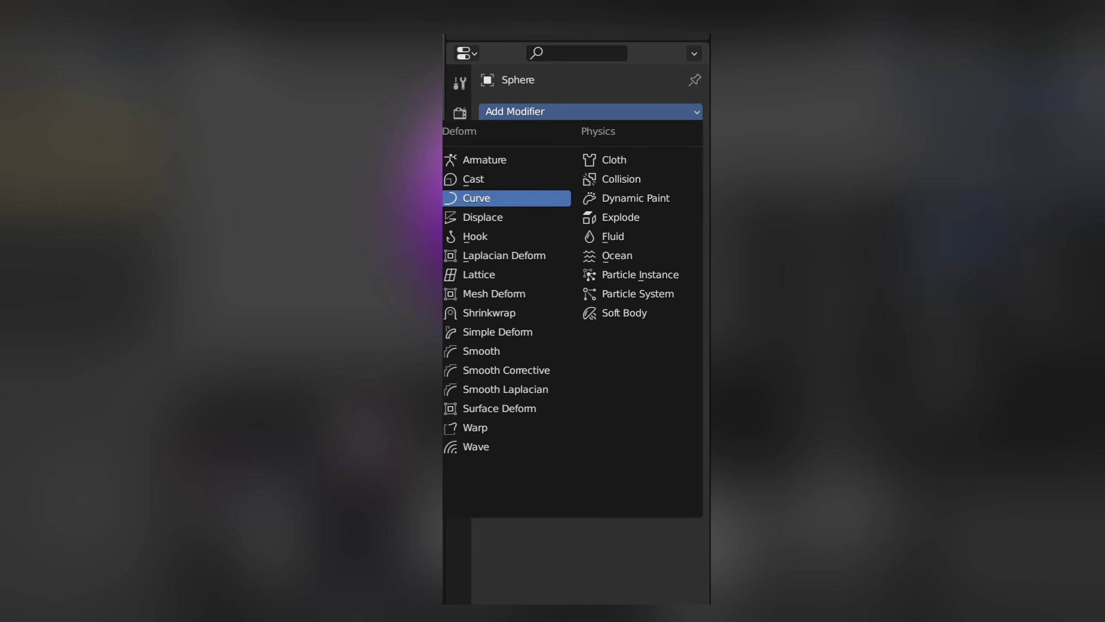
click(352, 390)
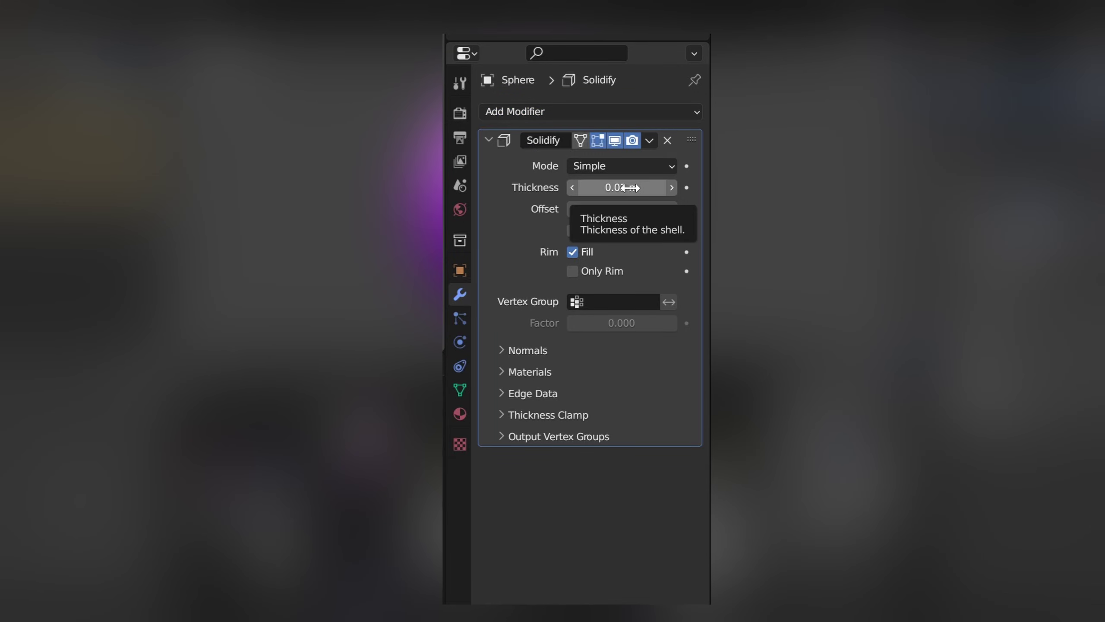
mouse_move(629, 187)
mouse_down()
mouse_move(640, 188)
mouse_move(596, 187)
mouse_move(634, 183)
mouse_up()
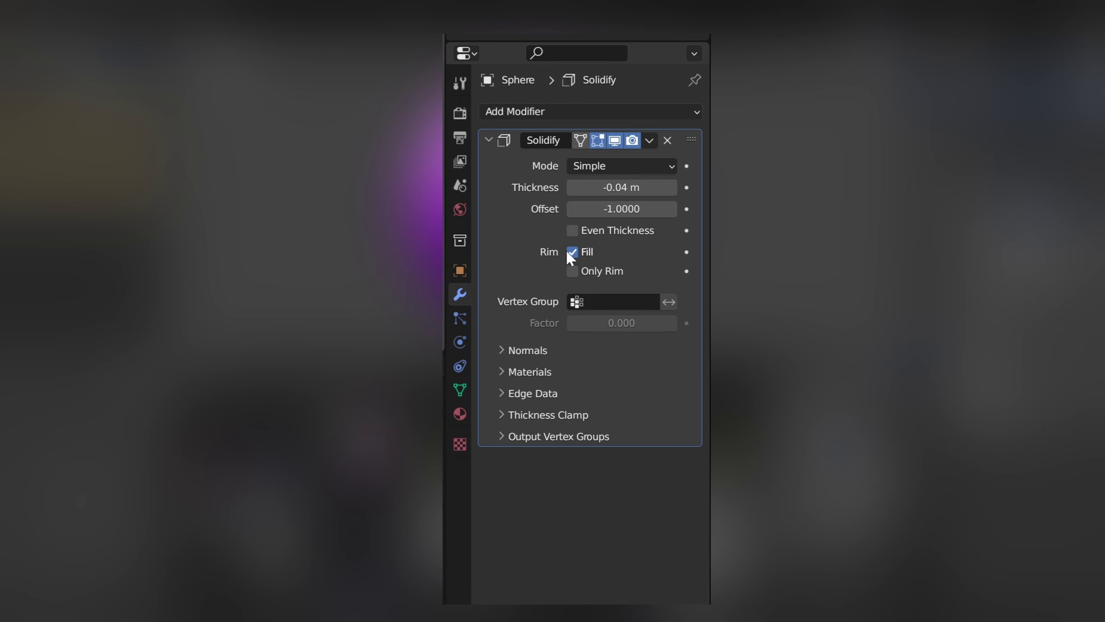
Turn off Rim Fill, flip the normals and set Material Offset to 1.
click(573, 252)
click(501, 350)
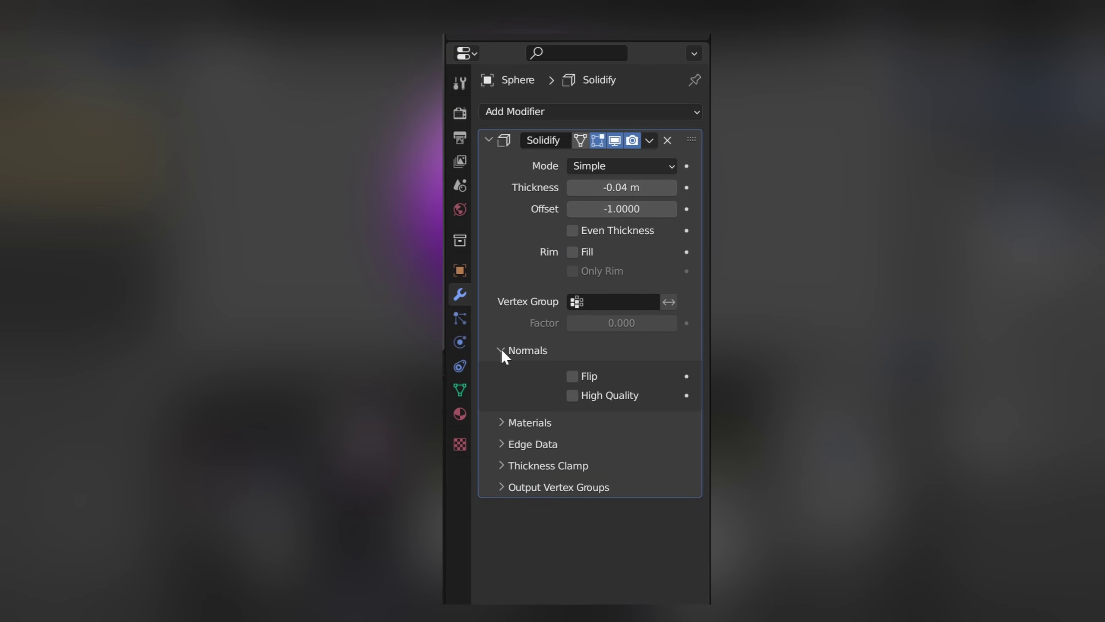
click(572, 376)
click(503, 422)
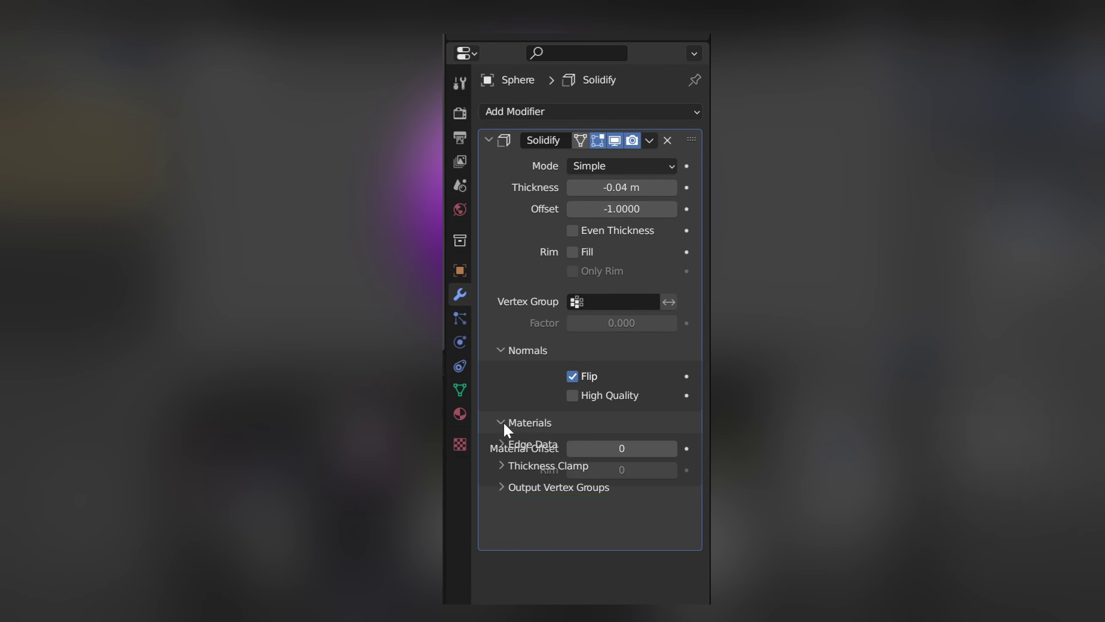
click(672, 448)
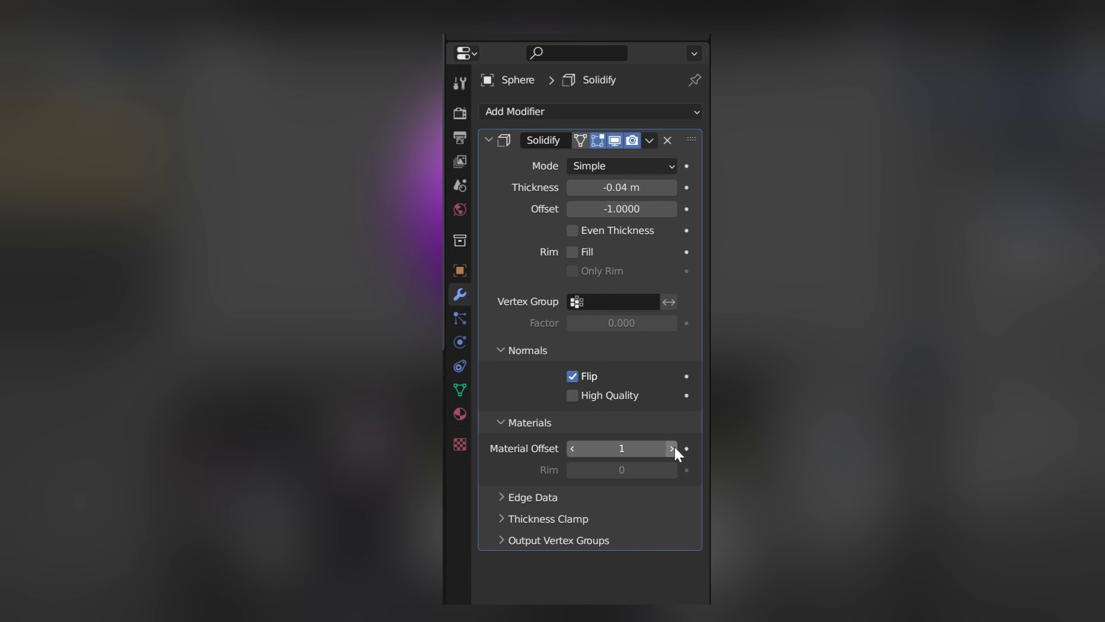
click(460, 413)
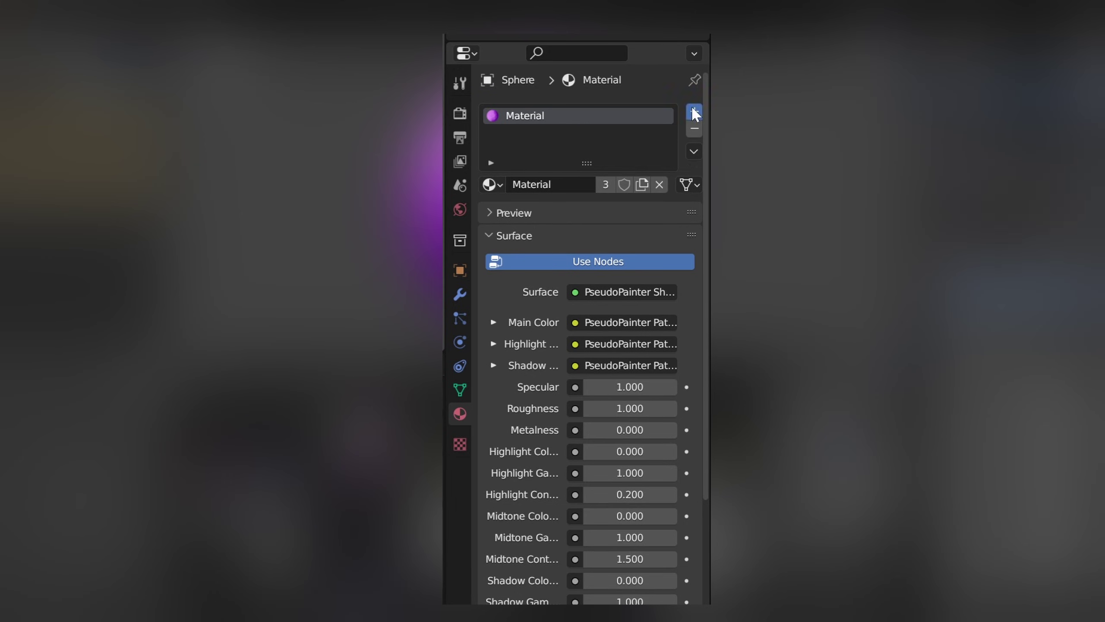
Add a second material slot with Material, then duplicate it as Material.002.
click(694, 112)
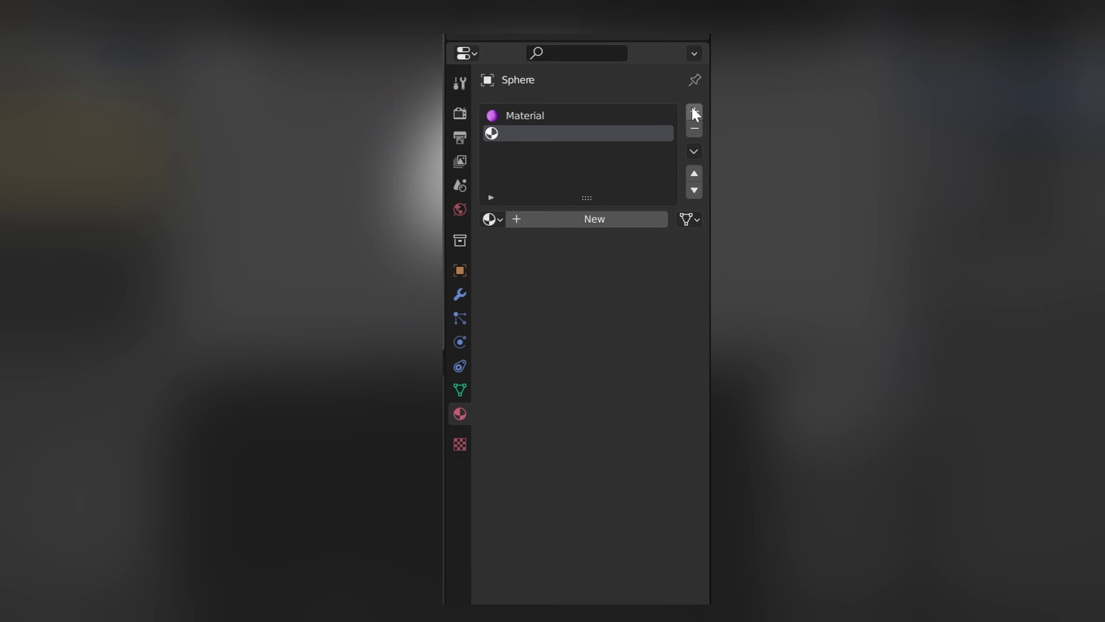
click(501, 218)
click(478, 246)
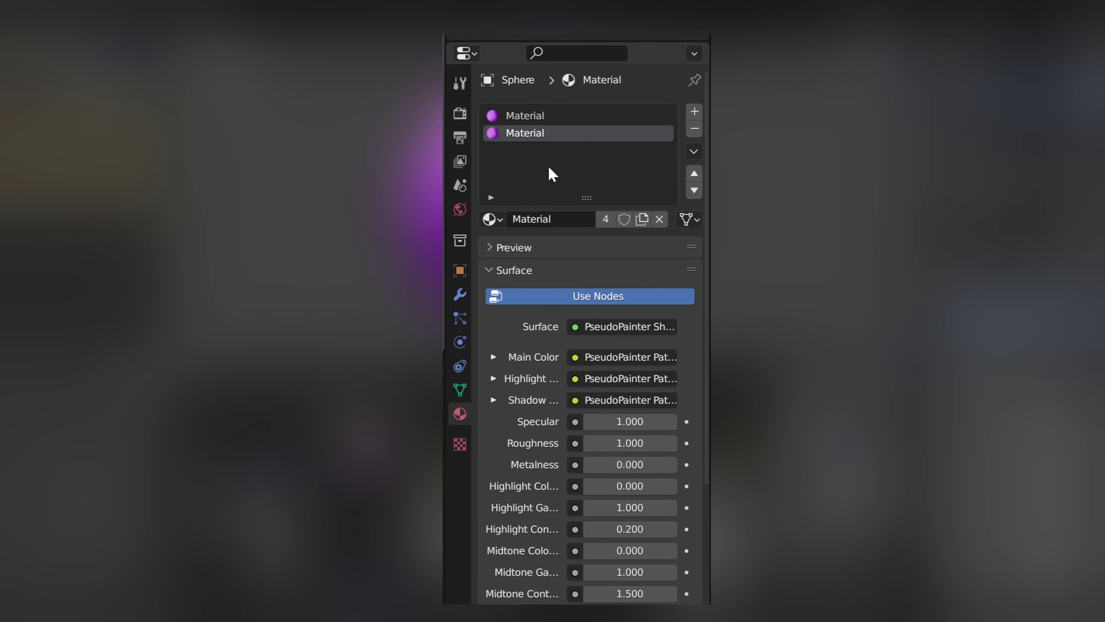
click(641, 219)
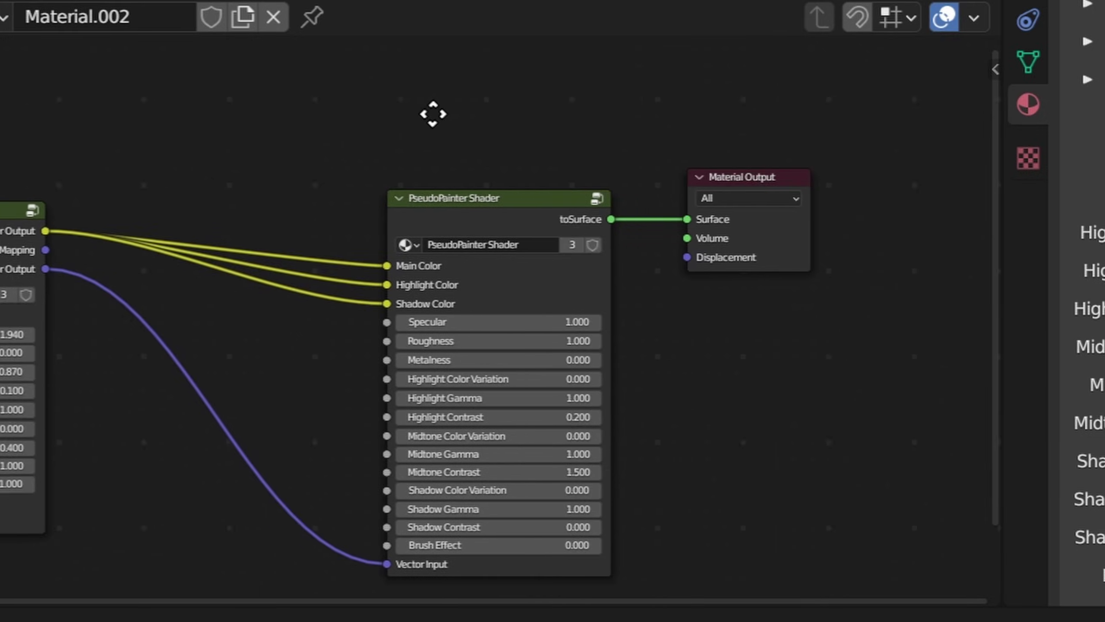
middle_drag(432, 111, 117, 103)
Set Material.002's Blend Mode to Alpha Clip and Shadow Mode to None.
key(n)
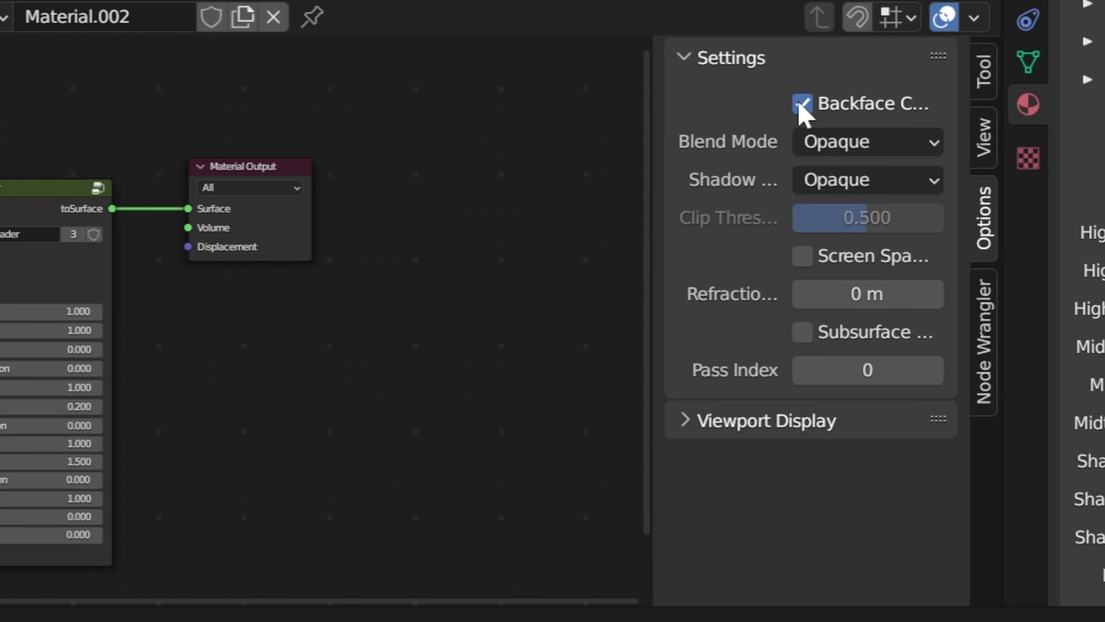
click(832, 143)
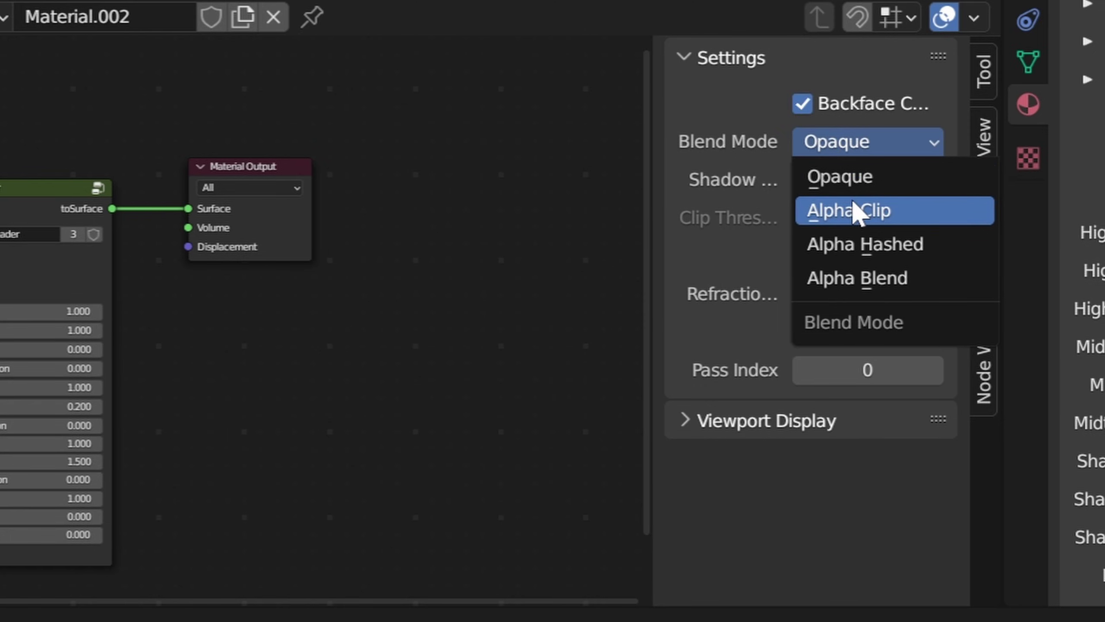
click(855, 211)
click(852, 183)
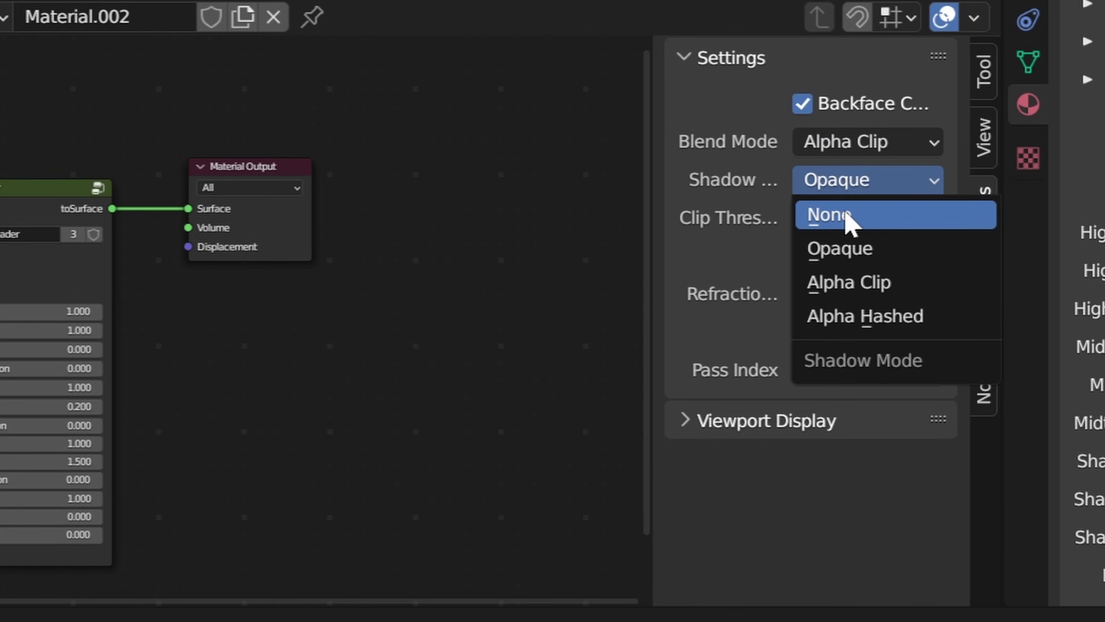
click(844, 211)
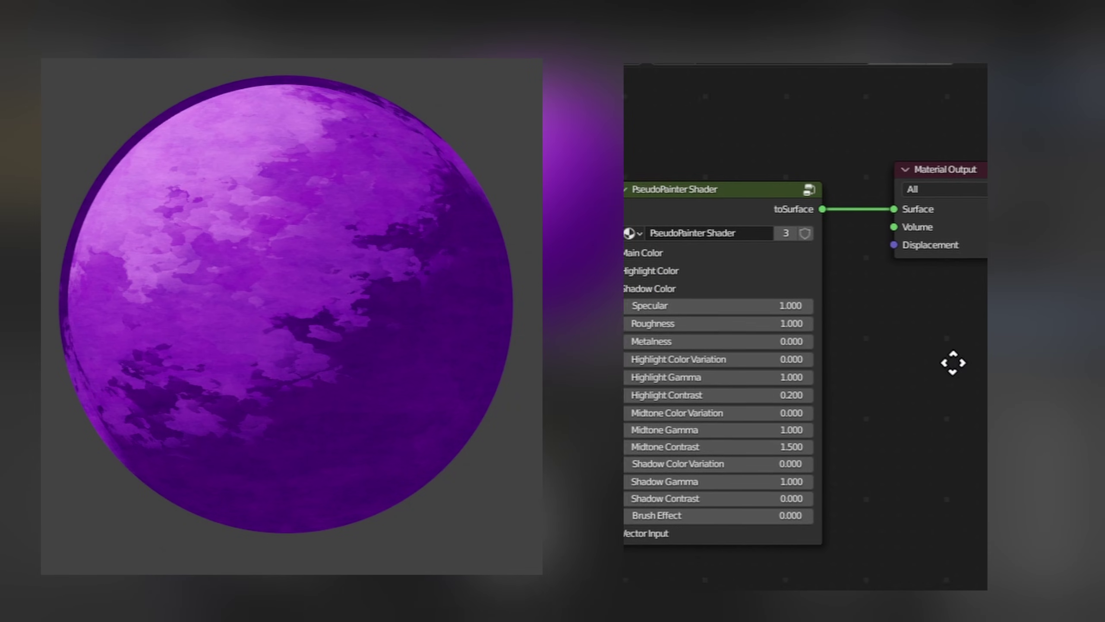
Drag the PseudoPainter Shader's Brush Effect to about -0.21 for brushy sphere edges.
middle_drag(952, 363, 980, 324)
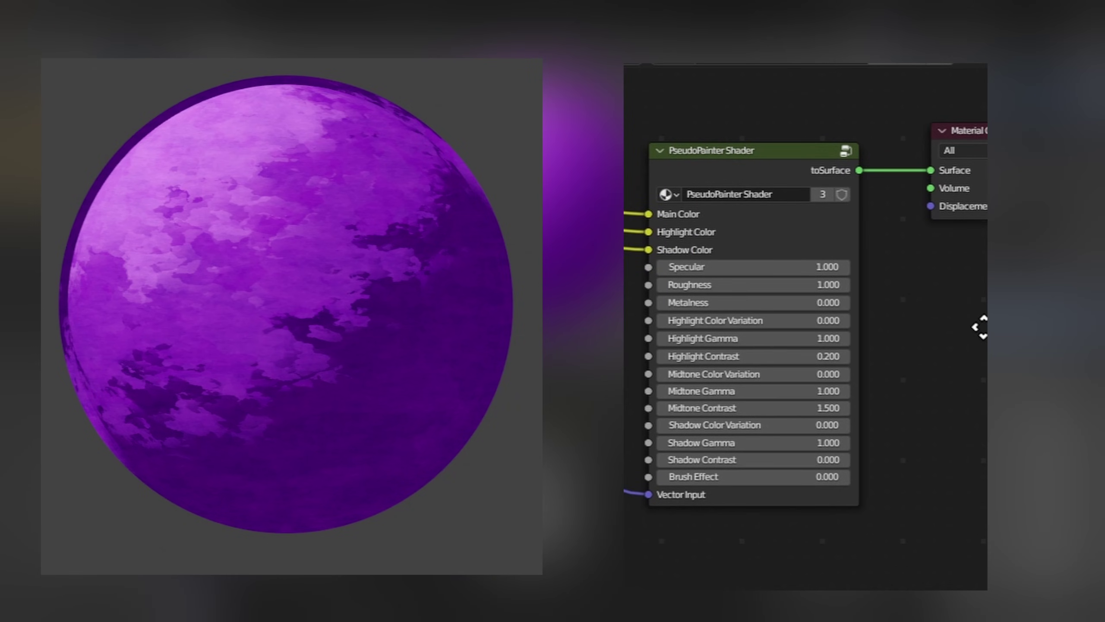
scroll(896, 230, up, 2)
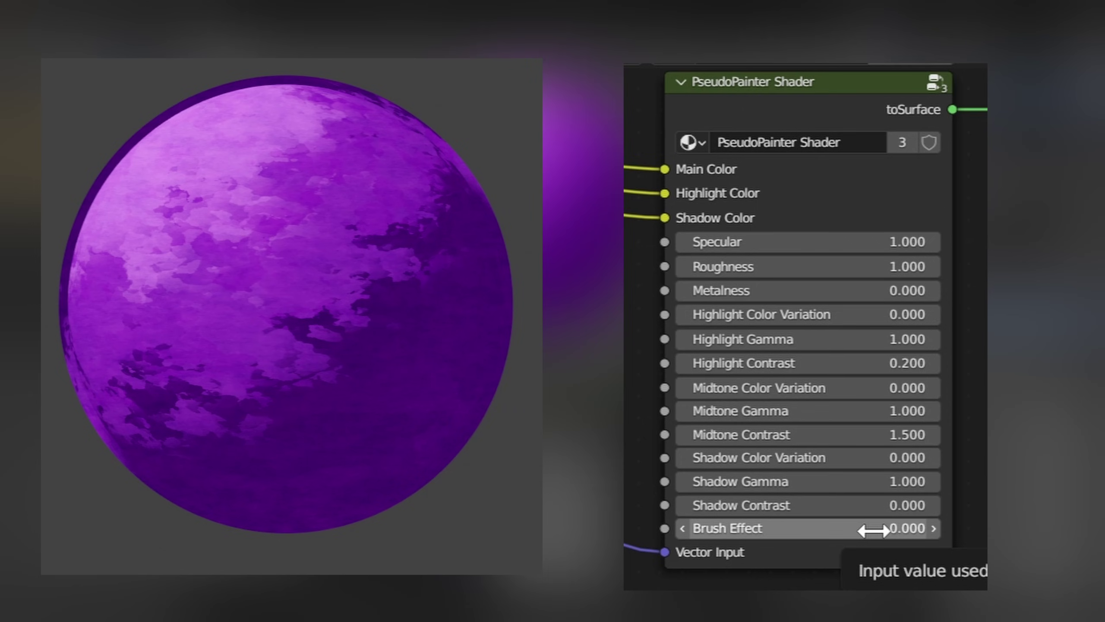
click(873, 529)
mouse_move(873, 530)
mouse_down()
mouse_move(800, 530)
mouse_move(951, 530)
mouse_move(805, 530)
mouse_move(820, 530)
mouse_up()
middle_drag(420, 267, 351, 229)
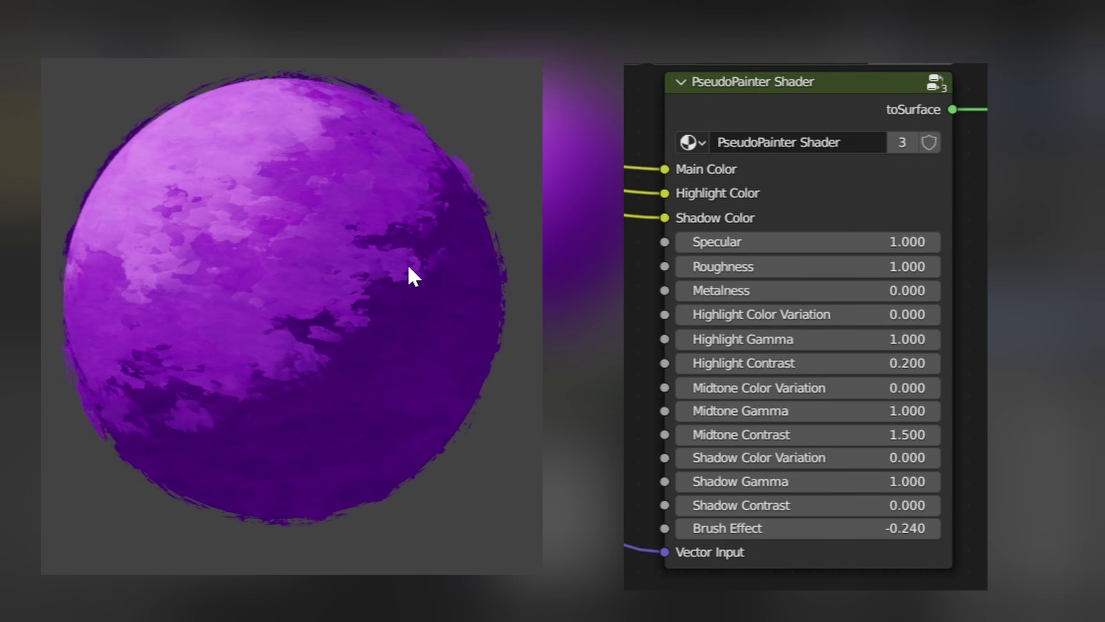
scroll(199, 375, up, 5)
mouse_move(173, 394)
middle_down()
mouse_move(153, 395)
mouse_move(197, 370)
mouse_move(158, 390)
mouse_move(163, 402)
mouse_move(165, 390)
middle_up()
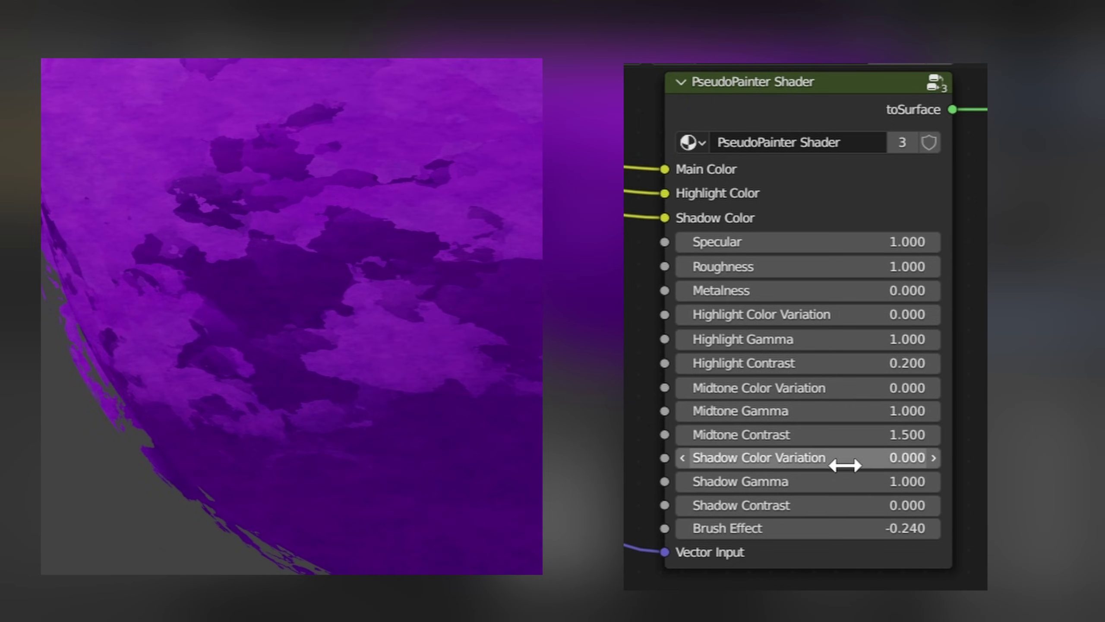
mouse_move(839, 528)
mouse_down()
mouse_move(880, 528)
mouse_move(826, 528)
mouse_move(892, 528)
mouse_move(841, 526)
mouse_up()
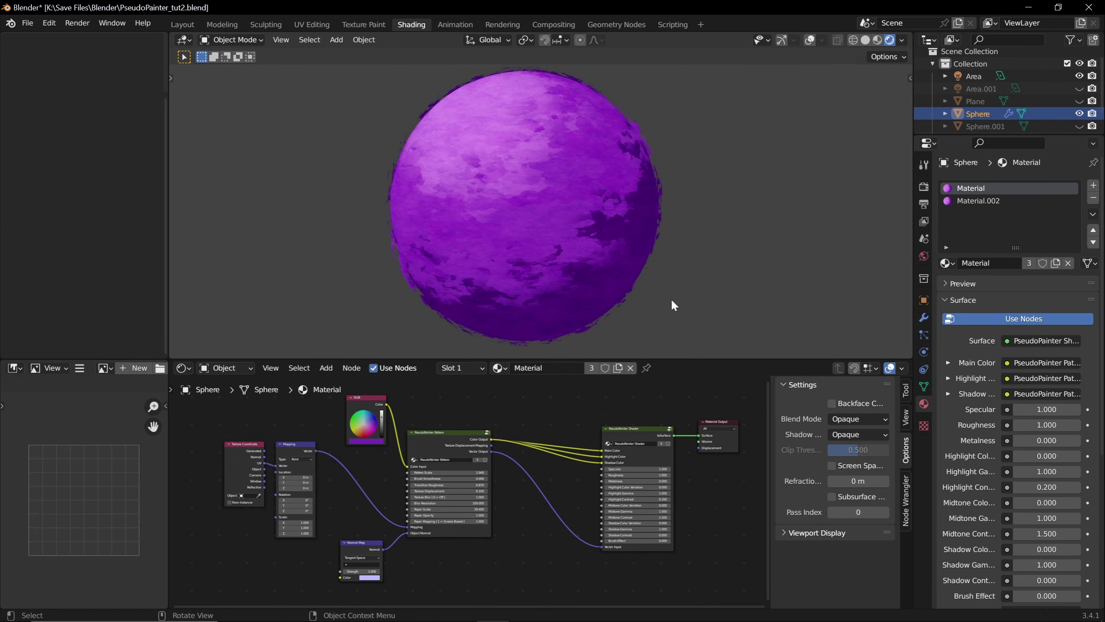
Pick green on the RGB colour wheel in the main material and in Material.002.
drag(376, 428, 357, 420)
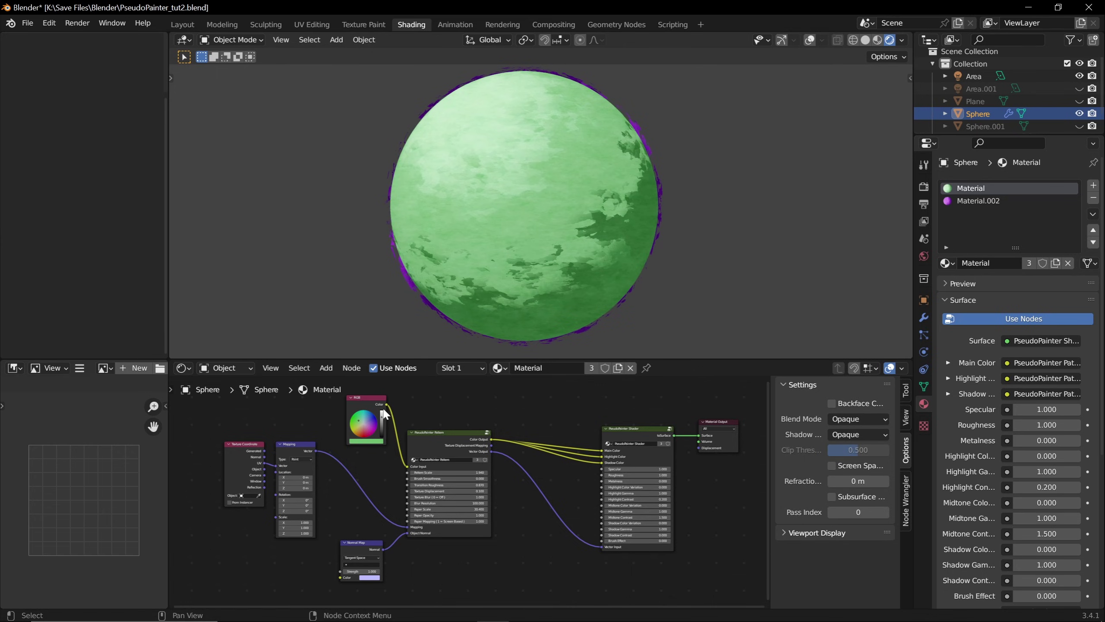
click(459, 368)
click(433, 406)
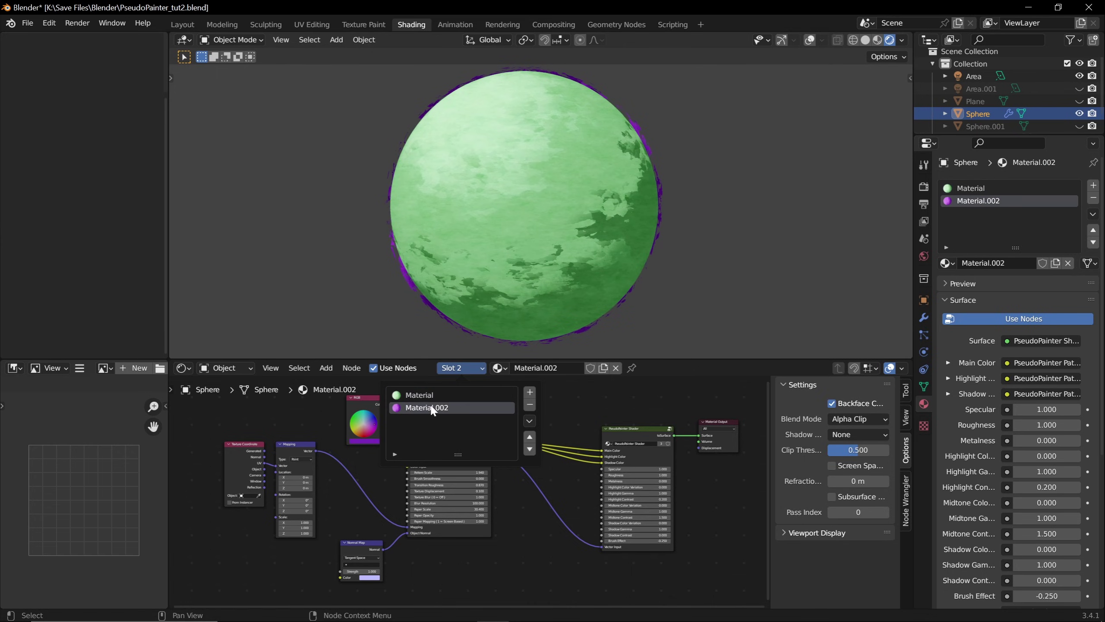
click(353, 417)
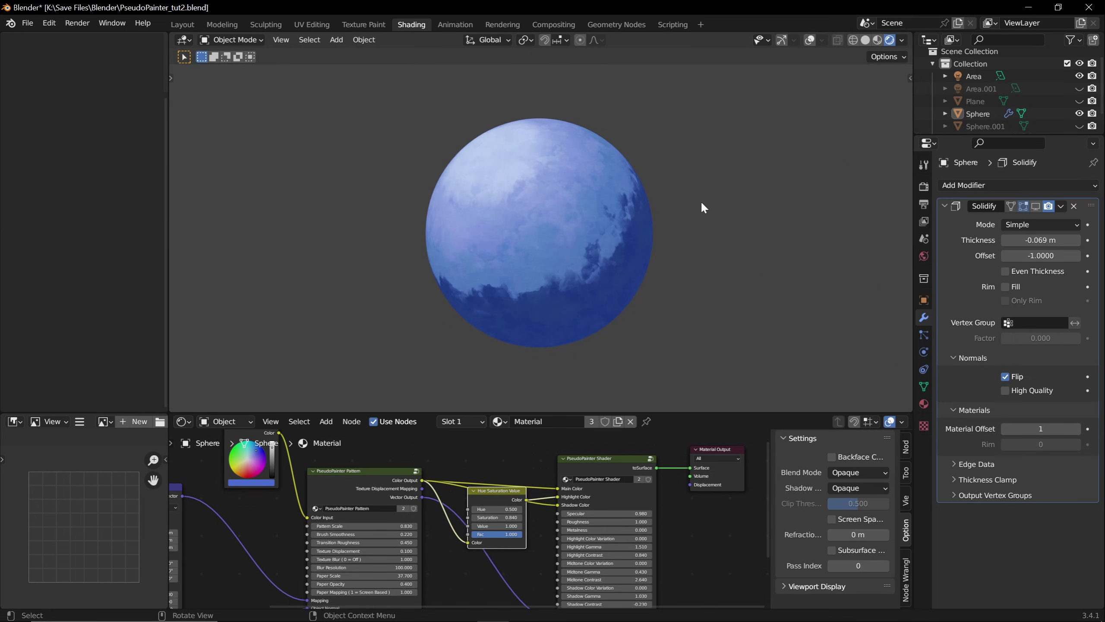
Set the PseudoPainter Shader's Brush Effect field to -1.120.
scroll(680, 509, up, 3)
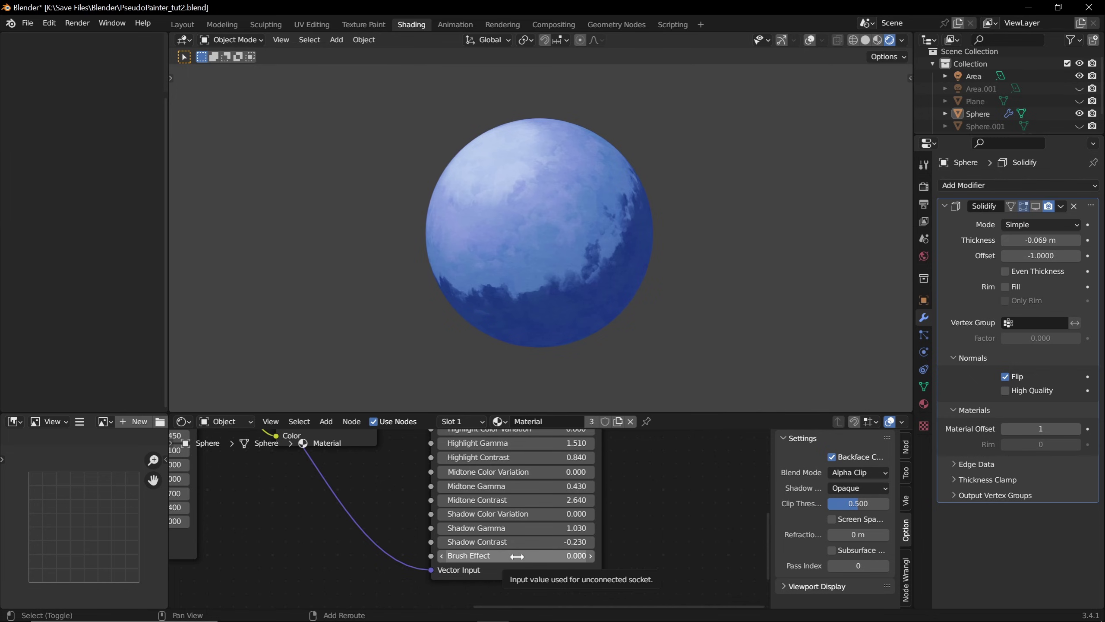
mouse_move(529, 558)
mouse_down()
mouse_move(561, 559)
mouse_move(457, 558)
mouse_move(487, 559)
mouse_up()
mouse_move(547, 203)
middle_down()
mouse_move(604, 198)
mouse_move(470, 227)
mouse_move(594, 186)
mouse_move(550, 213)
mouse_move(550, 229)
mouse_move(553, 218)
middle_up()
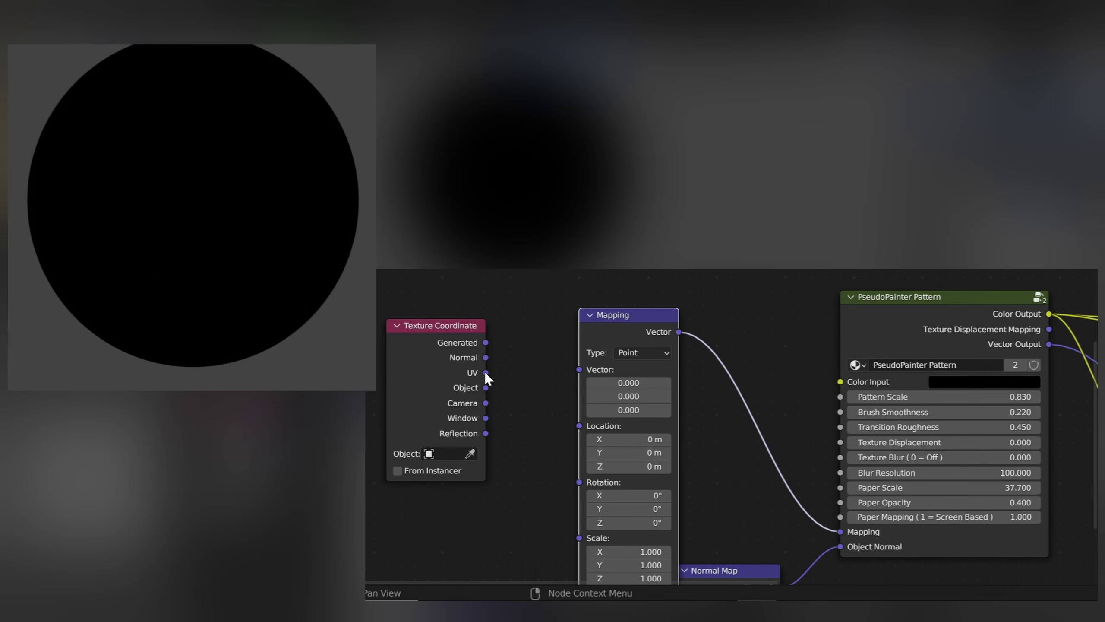
Link Texture Coordinate UV into Mapping's Vector, and Texture Displacement Mapping into the Image Texture Vector.
drag(486, 372, 578, 369)
middle_drag(1022, 333, 848, 413)
drag(874, 408, 692, 327)
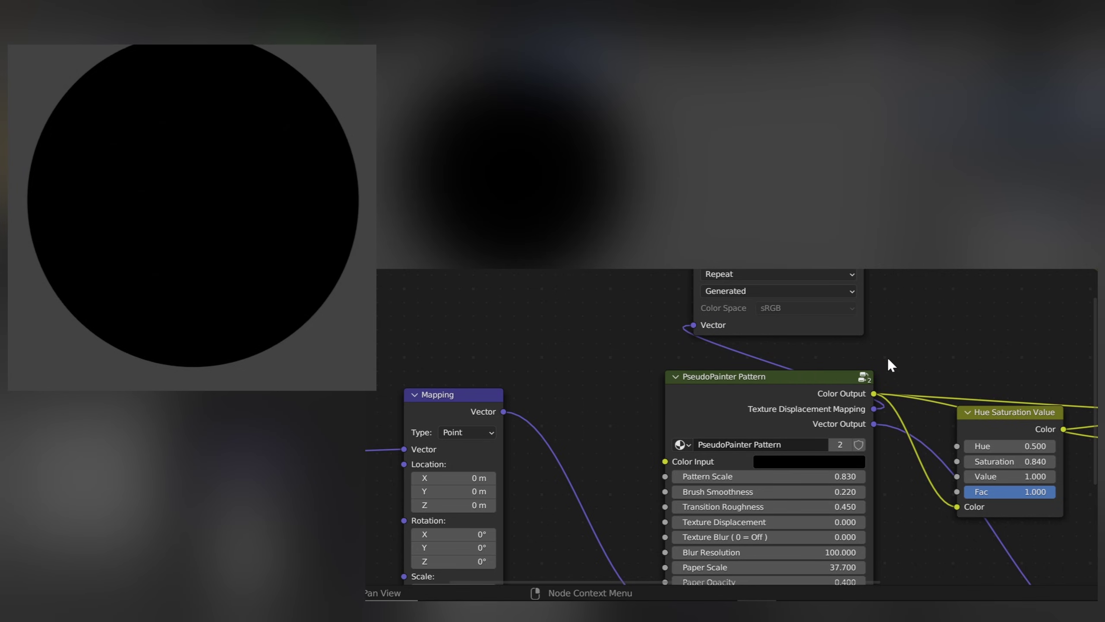
Paint red, blue and green blobs, then set Texture Displacement 0.150, Pattern Scale 1.290, Brush Smoothness 0.750.
middle_drag(887, 358, 898, 290)
mouse_move(165, 143)
mouse_down()
mouse_move(279, 166)
mouse_move(239, 163)
mouse_move(237, 148)
mouse_move(230, 201)
mouse_up()
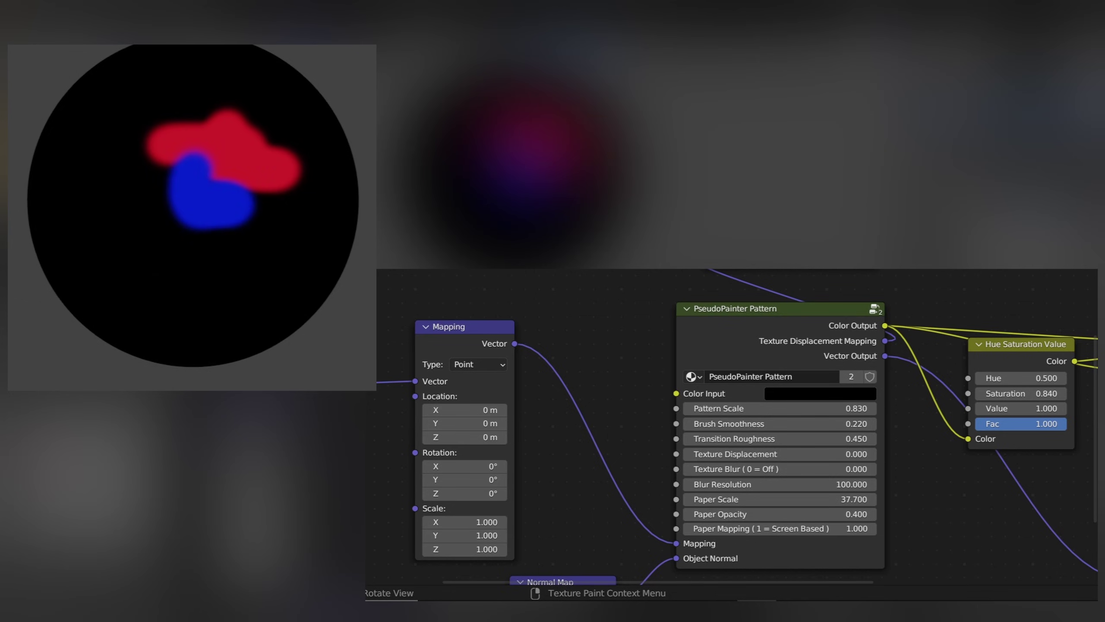
mouse_move(116, 202)
mouse_down()
mouse_move(148, 179)
mouse_move(167, 206)
mouse_up()
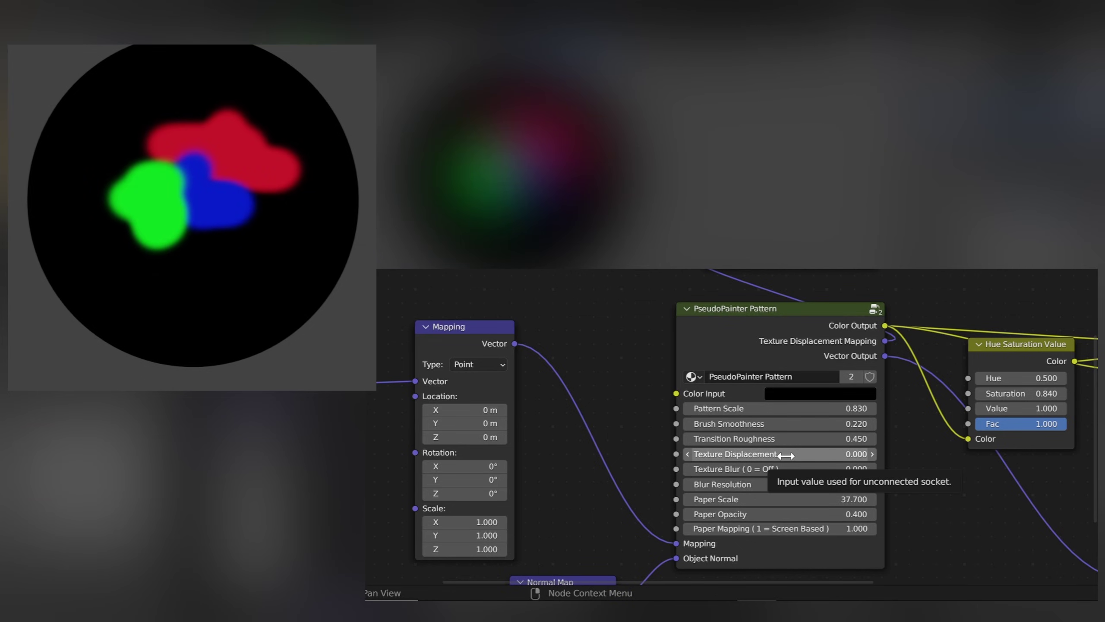
drag(785, 455, 805, 455)
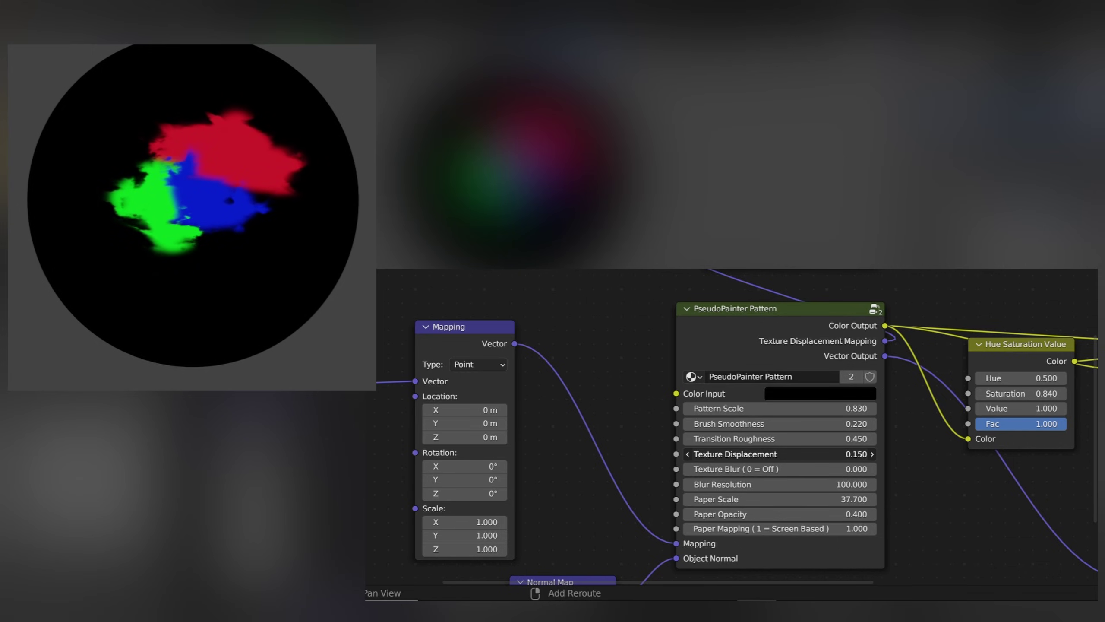
mouse_move(779, 408)
mouse_down()
mouse_move(818, 408)
mouse_move(816, 424)
mouse_move(836, 423)
mouse_up()
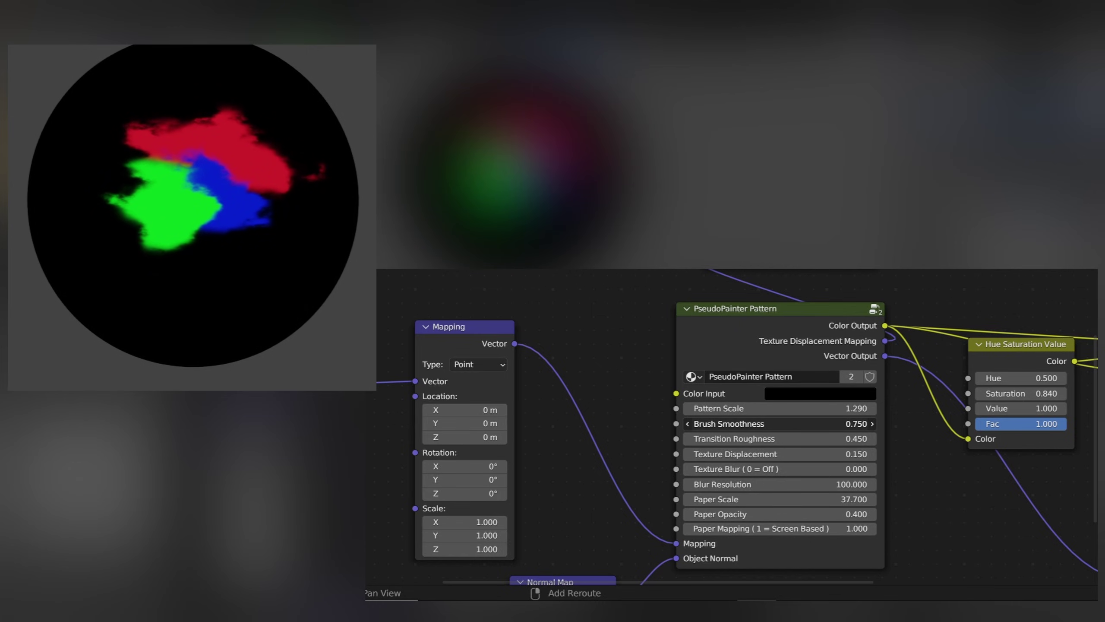